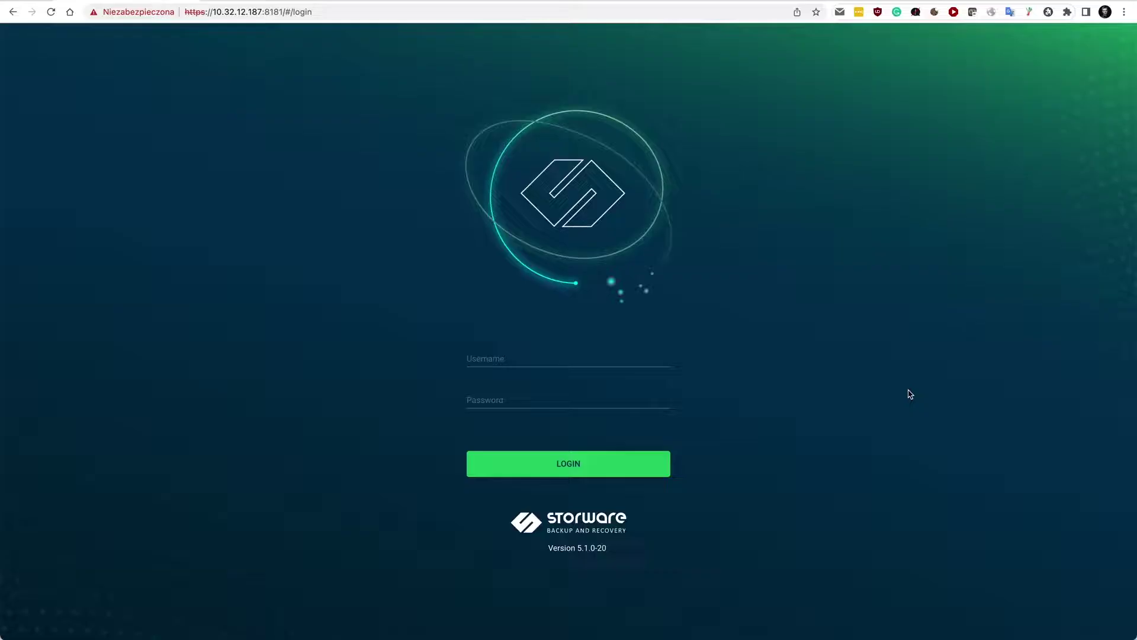
# Step: Log in with the admin account and launch the configuration wizard
pyautogui.click(548, 358)
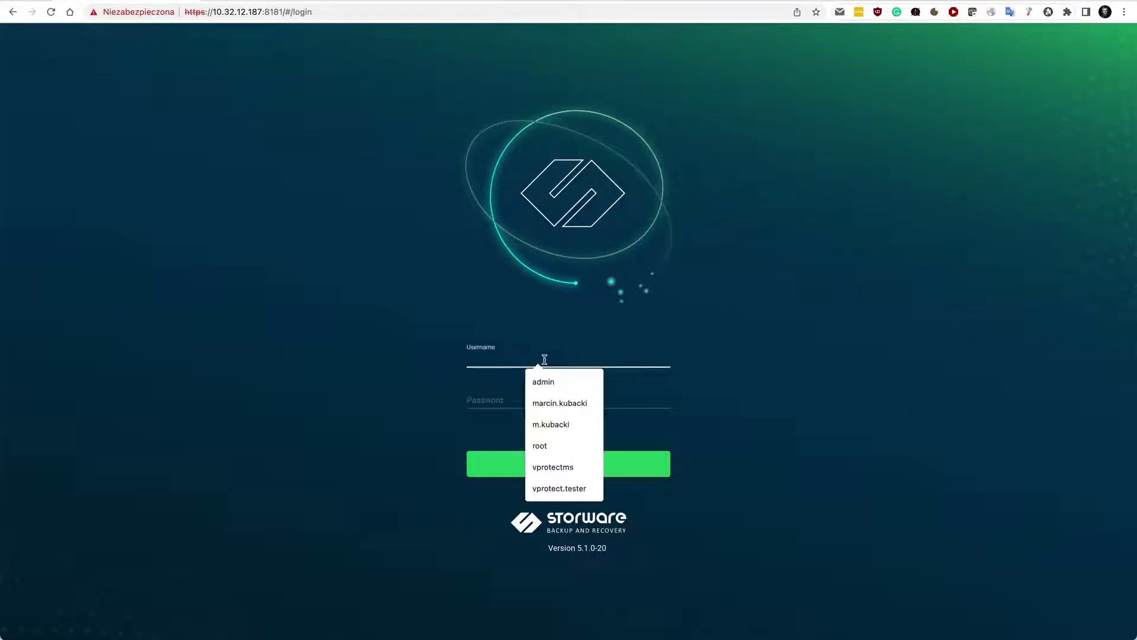
pyautogui.write('admin')
pyautogui.press('Tab')
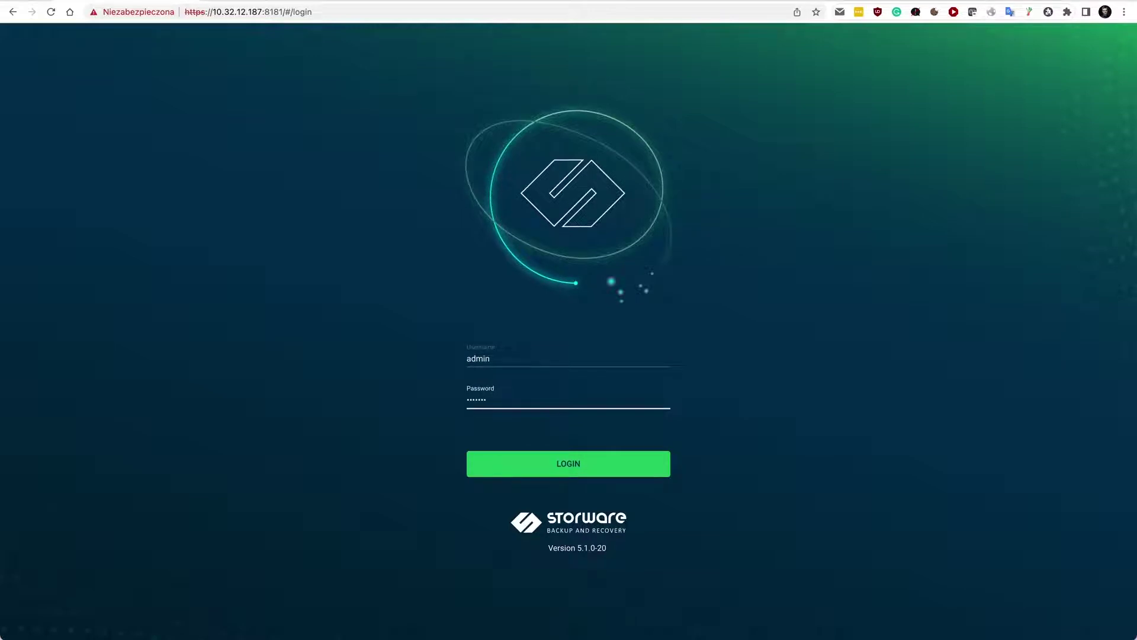
pyautogui.press('Return')
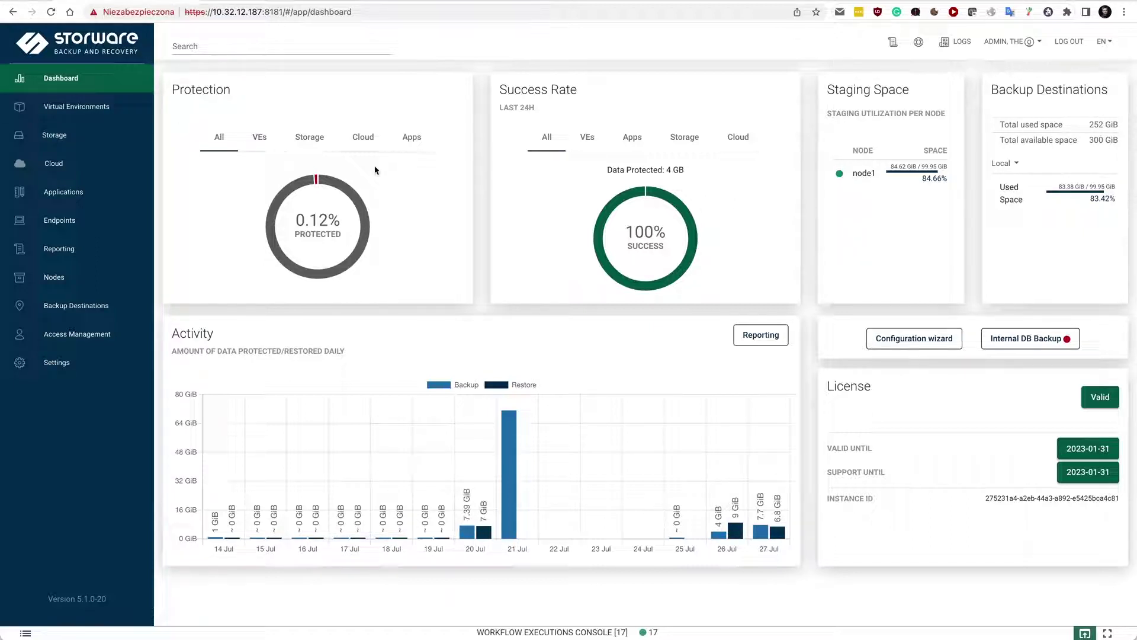
pyautogui.click(915, 338)
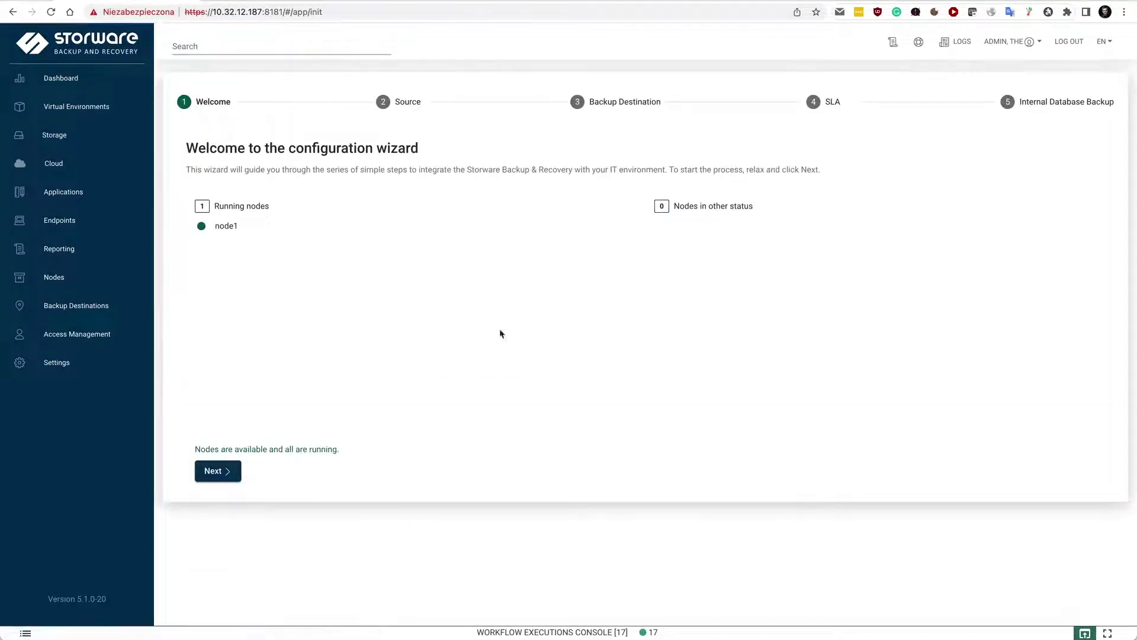
# Step: On the wizard's Source step, settle on VMware vCenter Server rather than ESXi and continue
pyautogui.click(220, 472)
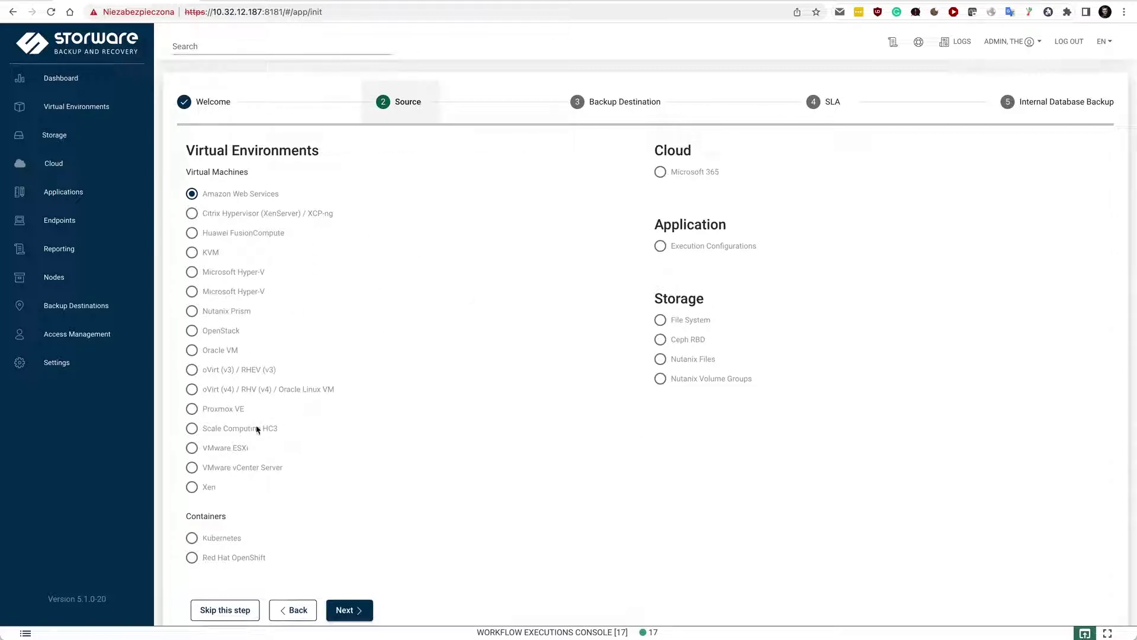
pyautogui.click(254, 471)
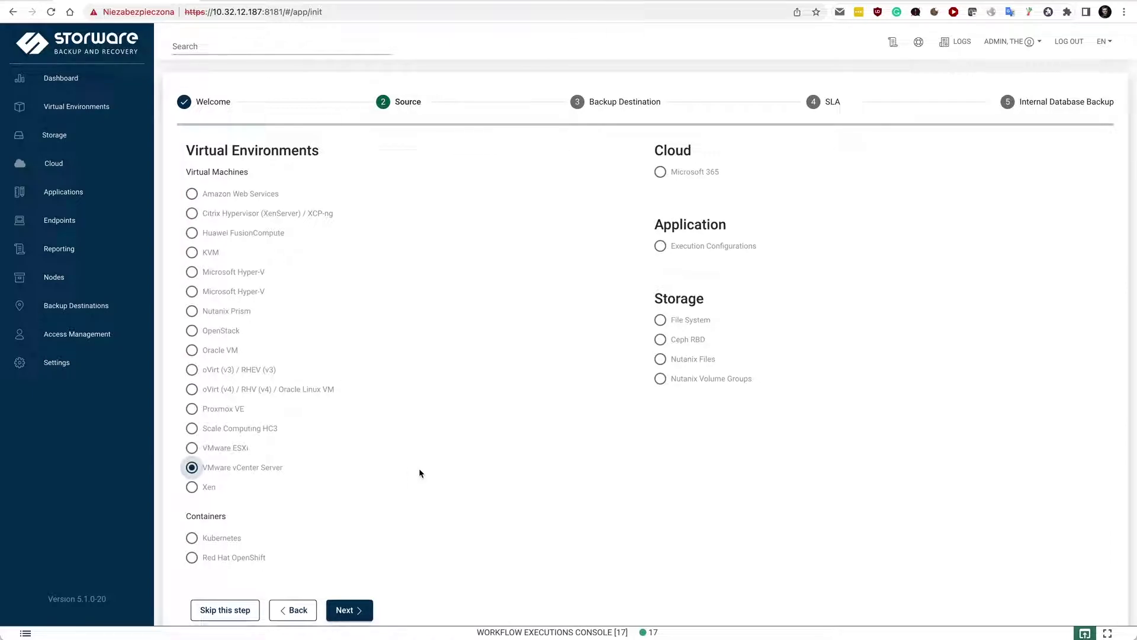
pyautogui.click(231, 449)
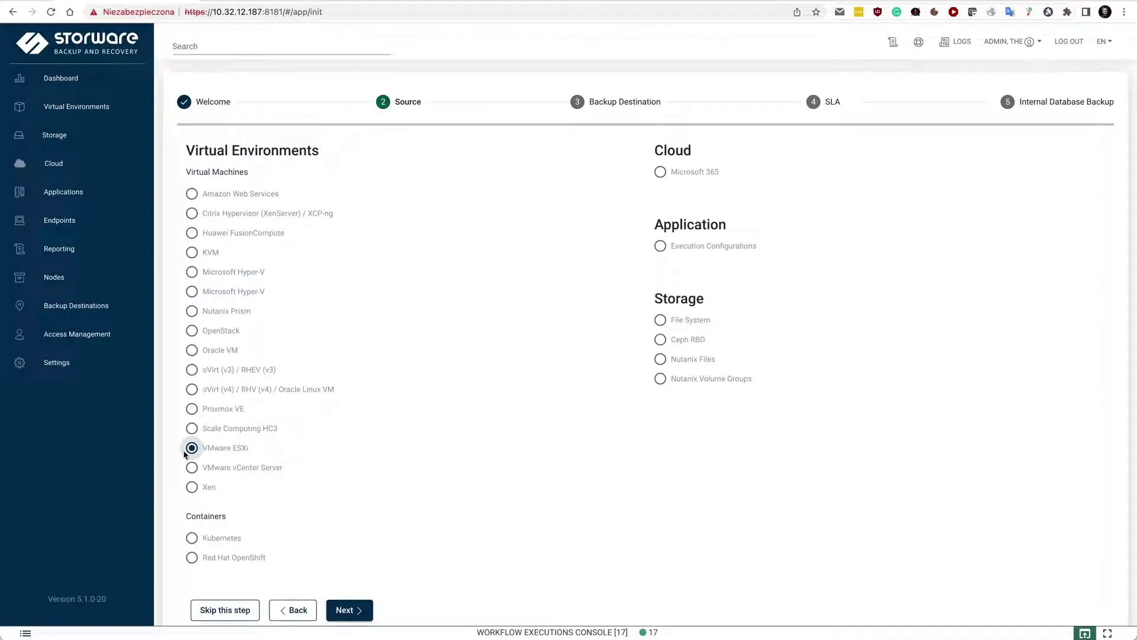
pyautogui.click(212, 468)
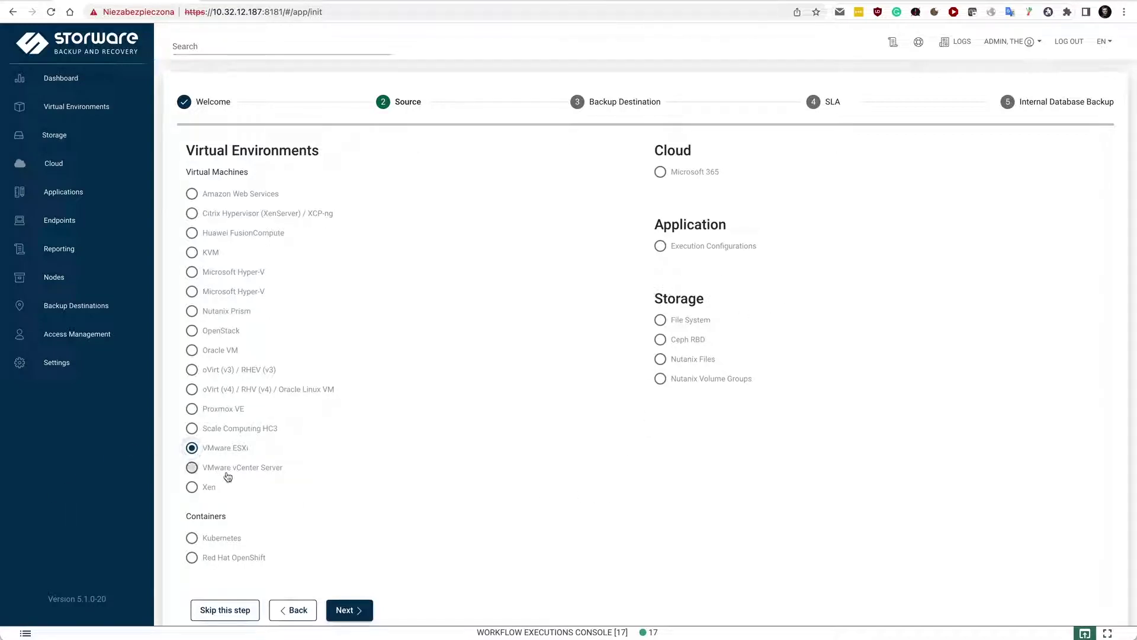
pyautogui.click(355, 610)
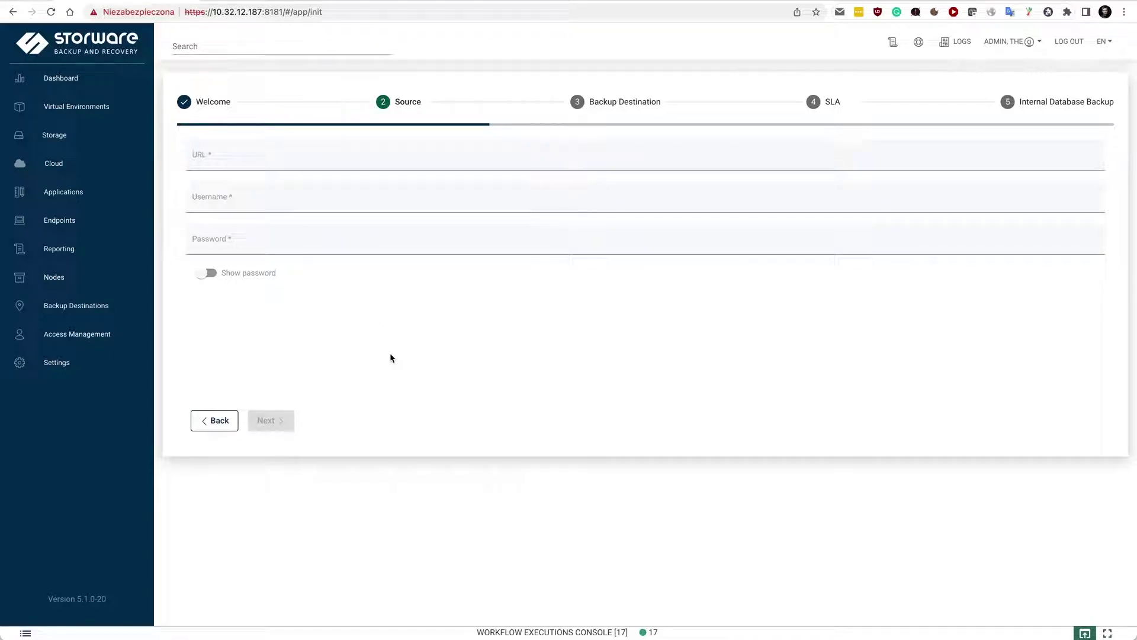
# Step: Skip ahead to the Backup Destination step, then leave for the empty Virtual Environments Instances list
pyautogui.click(640, 103)
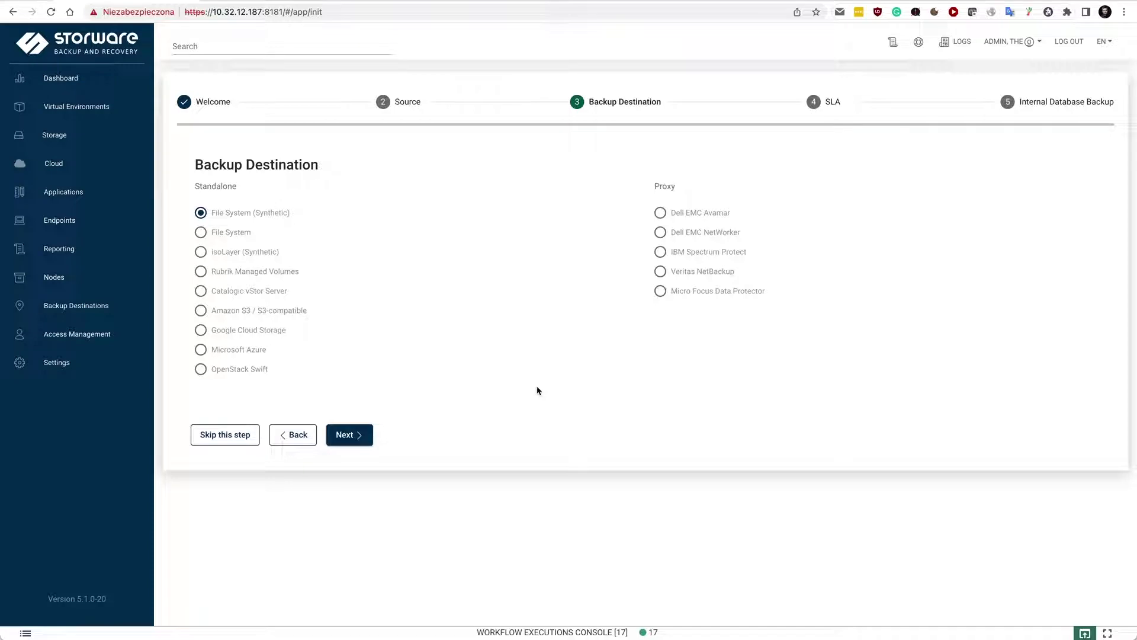
pyautogui.click(72, 111)
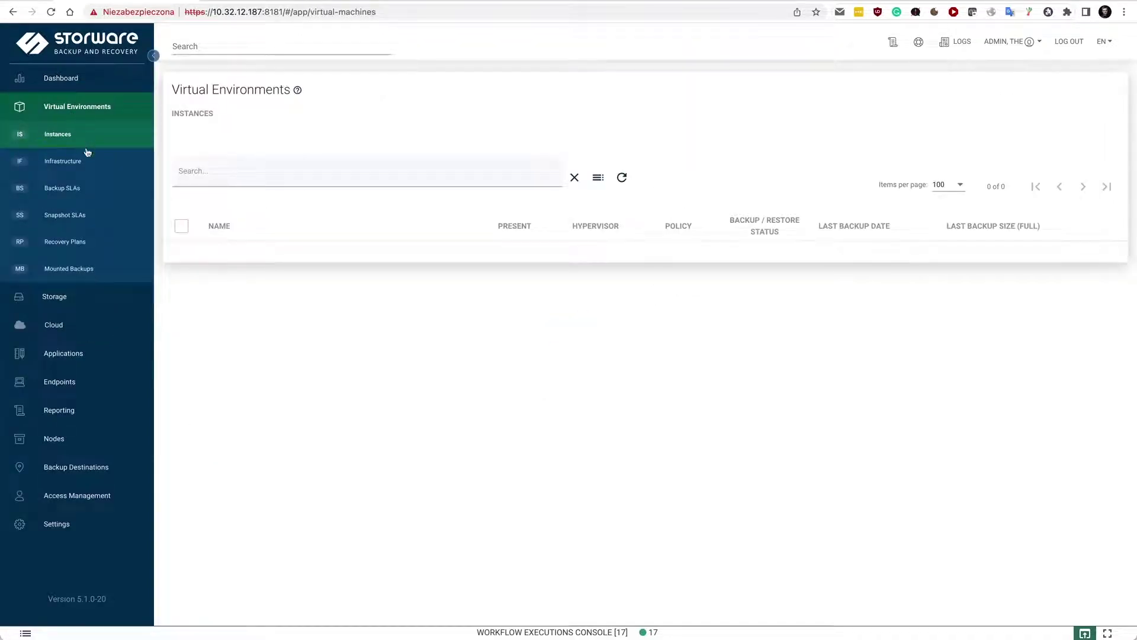
pyautogui.click(72, 162)
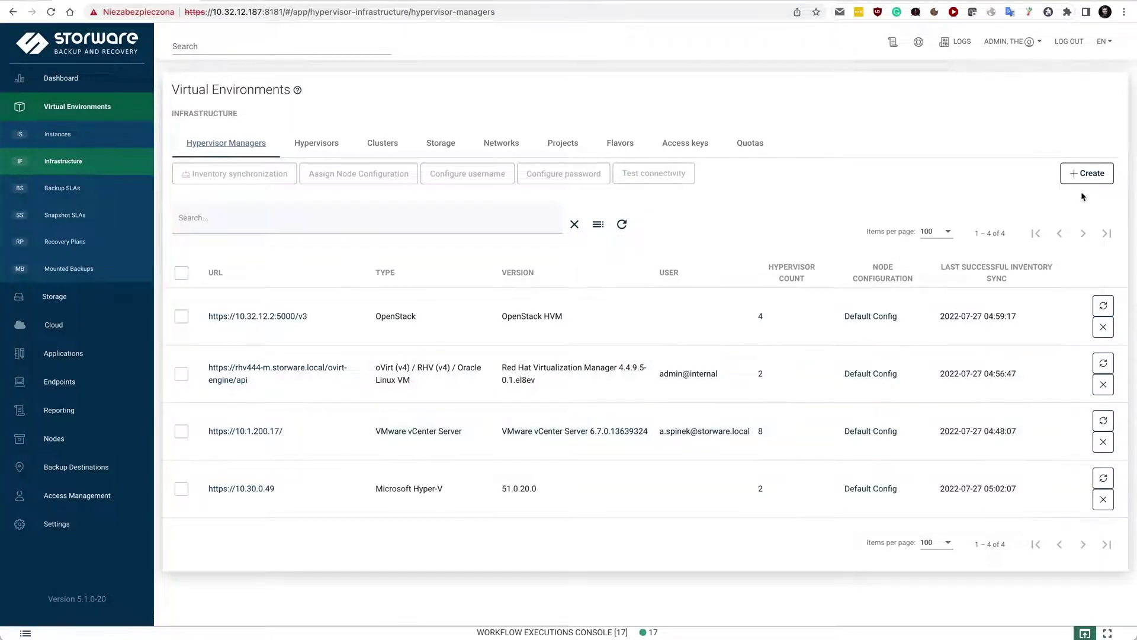
pyautogui.click(1086, 174)
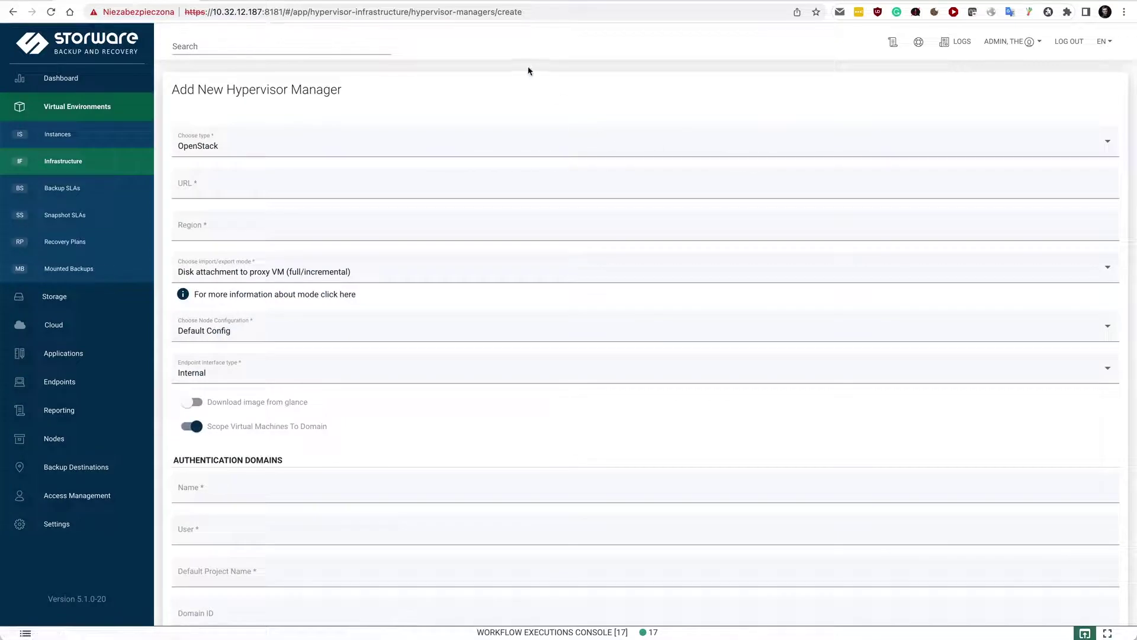
pyautogui.click(362, 144)
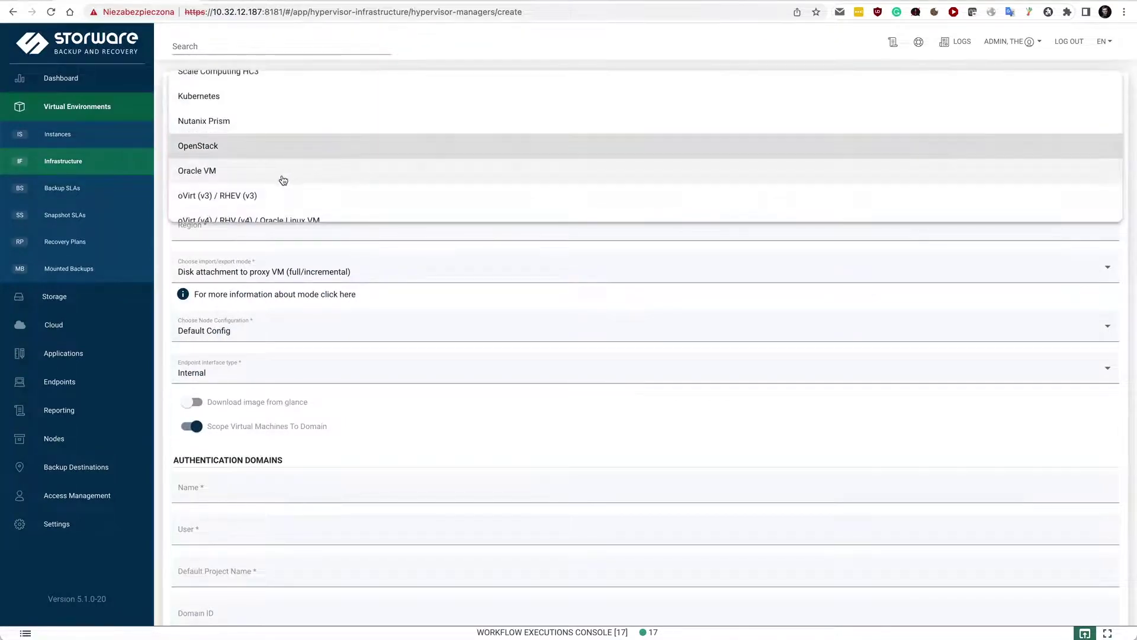
pyautogui.scroll(-3, 280, 178)
pyautogui.scroll(-1, 283, 180)
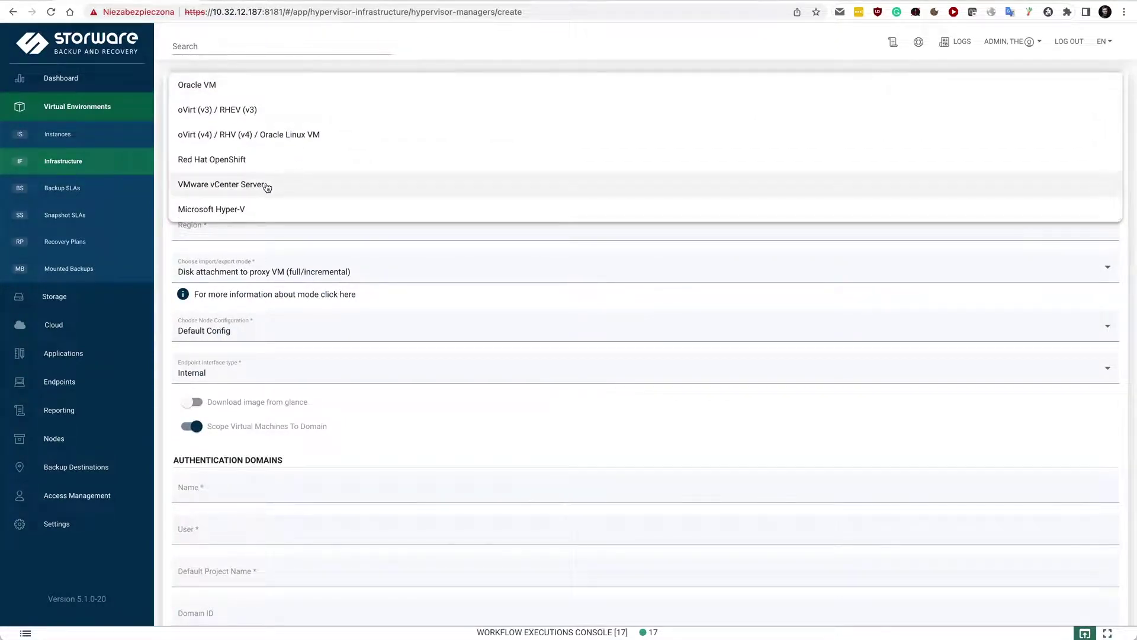
pyautogui.click(279, 184)
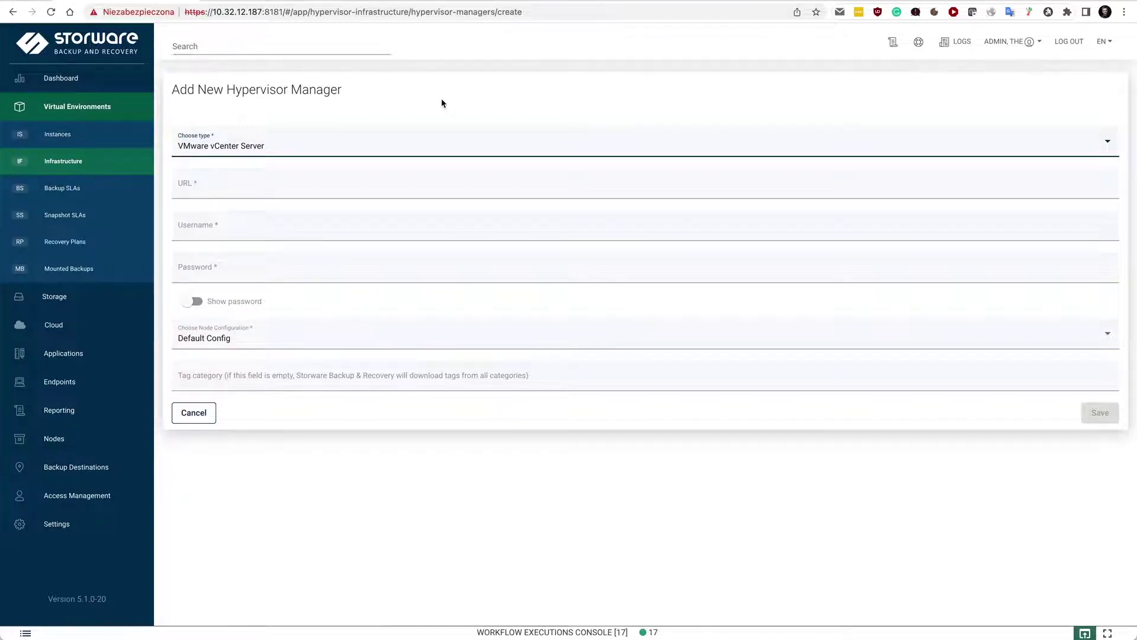
pyautogui.click(74, 135)
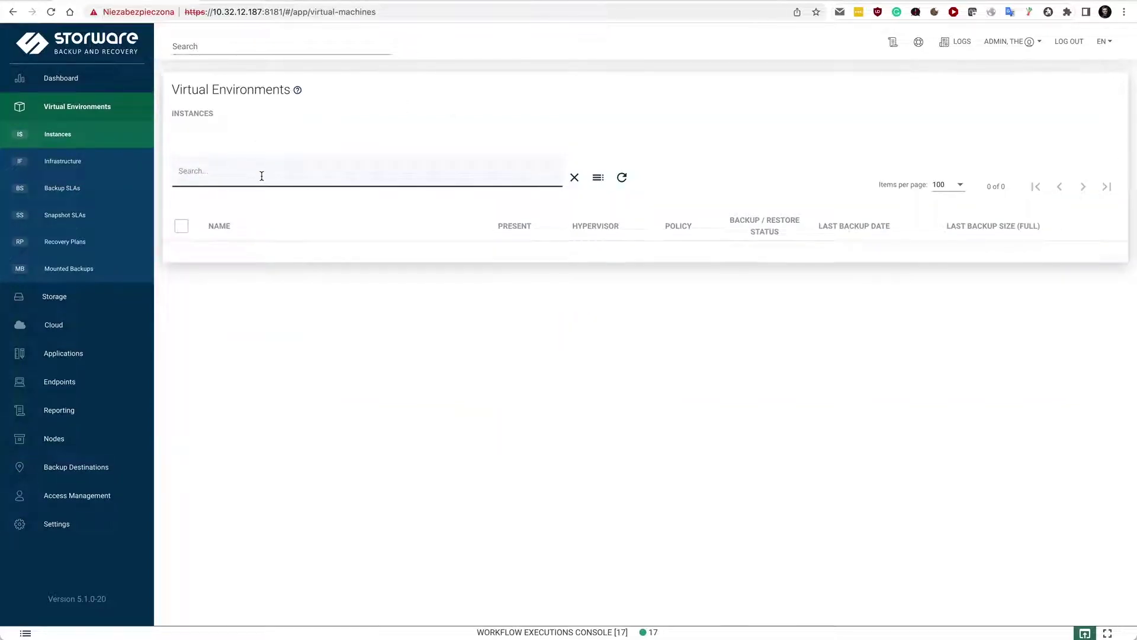
# Step: Filter instances by 'vcenter', back up vpro.lab.as.alpine1 incrementally, and bring up the Workflow Executions Console
pyautogui.click(254, 195)
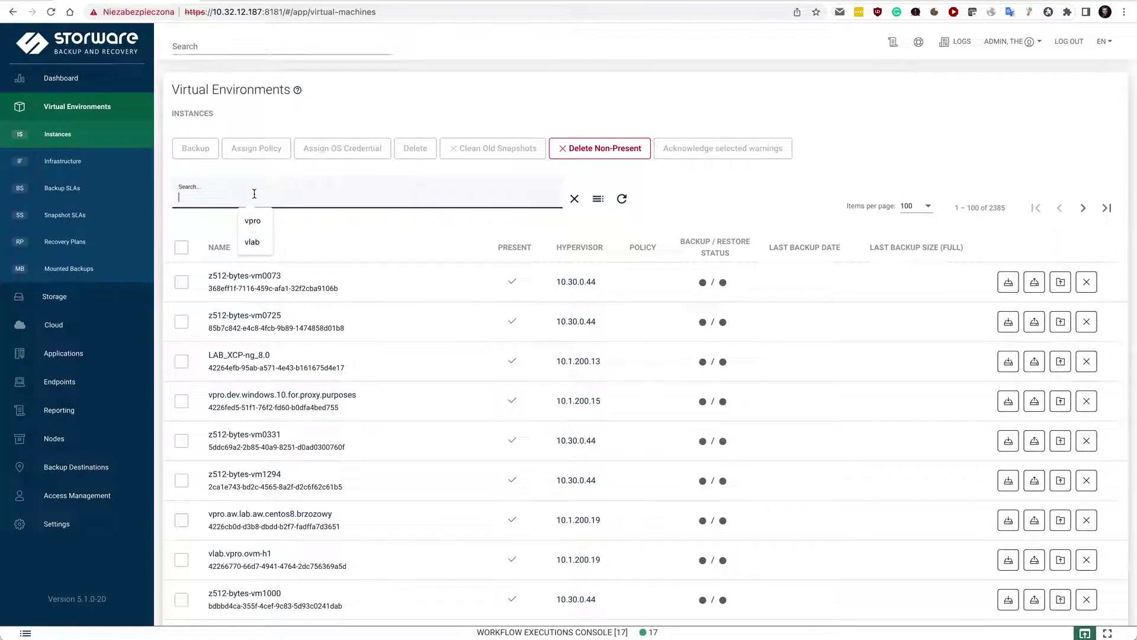
pyautogui.write('vcenter')
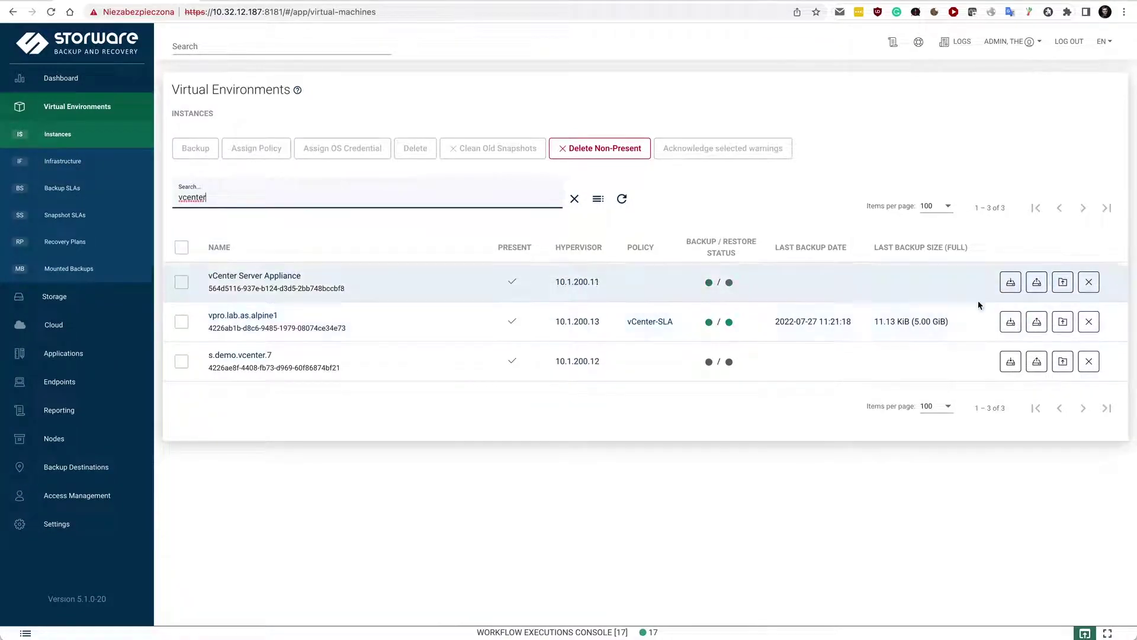
pyautogui.click(1010, 322)
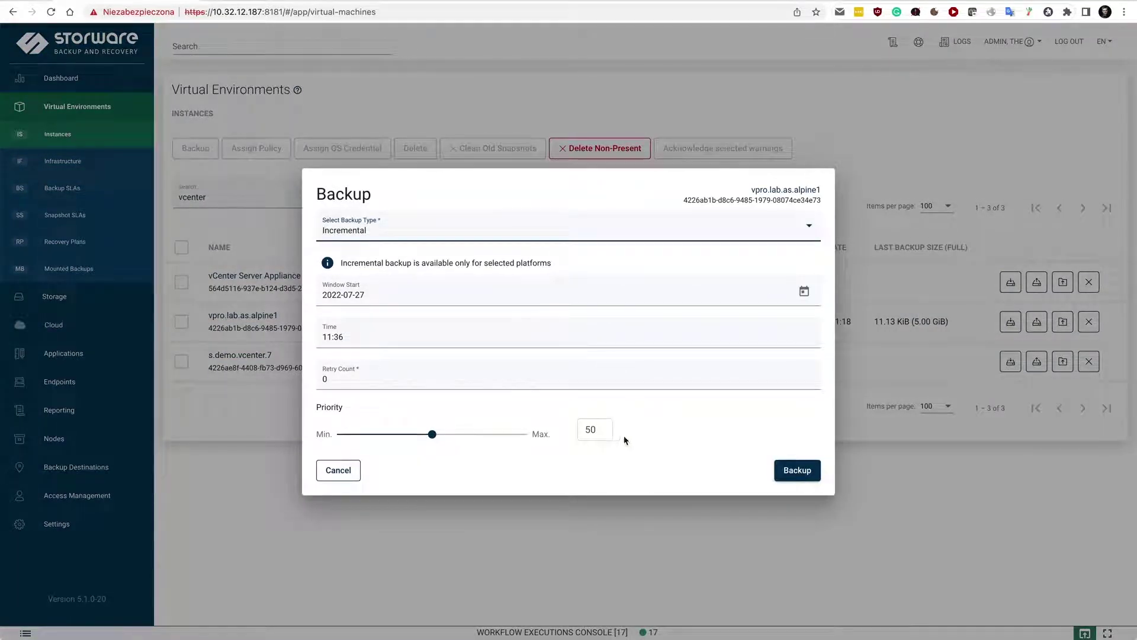
pyautogui.click(796, 472)
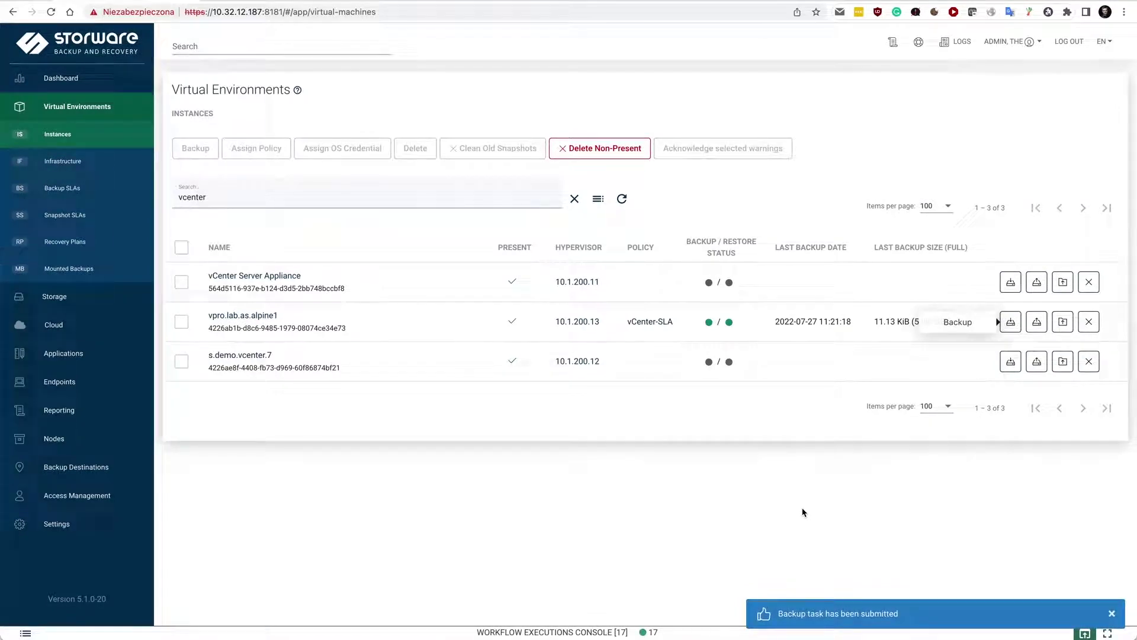
pyautogui.click(676, 632)
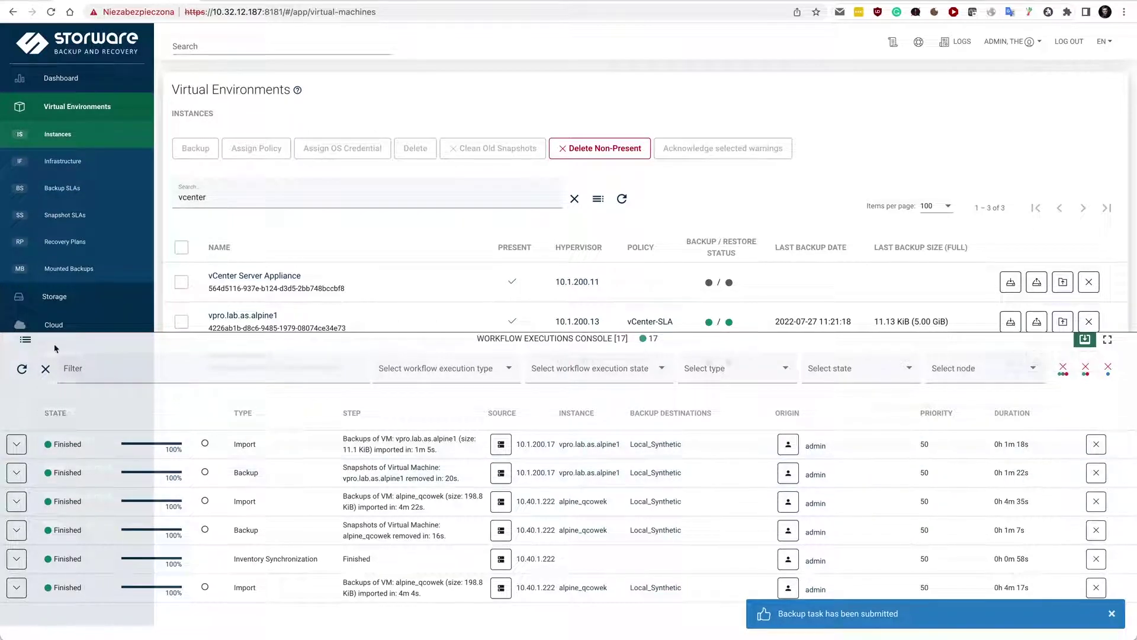
# Step: Refresh the console, inspect the running backup's subtasks, then minimise the console
pyautogui.click(31, 372)
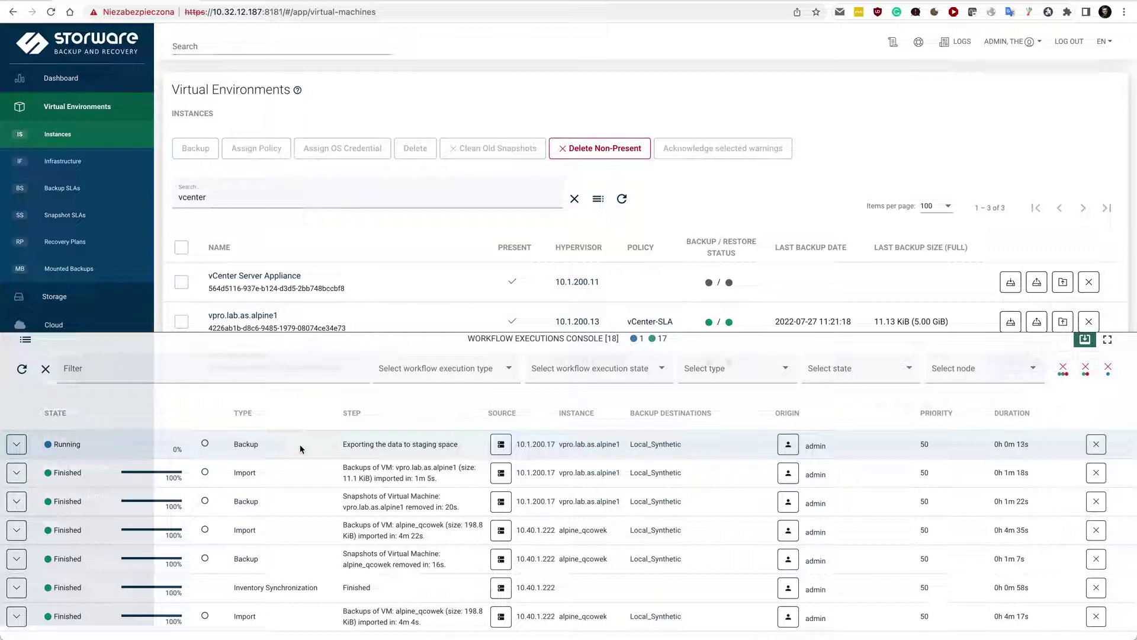
pyautogui.click(15, 444)
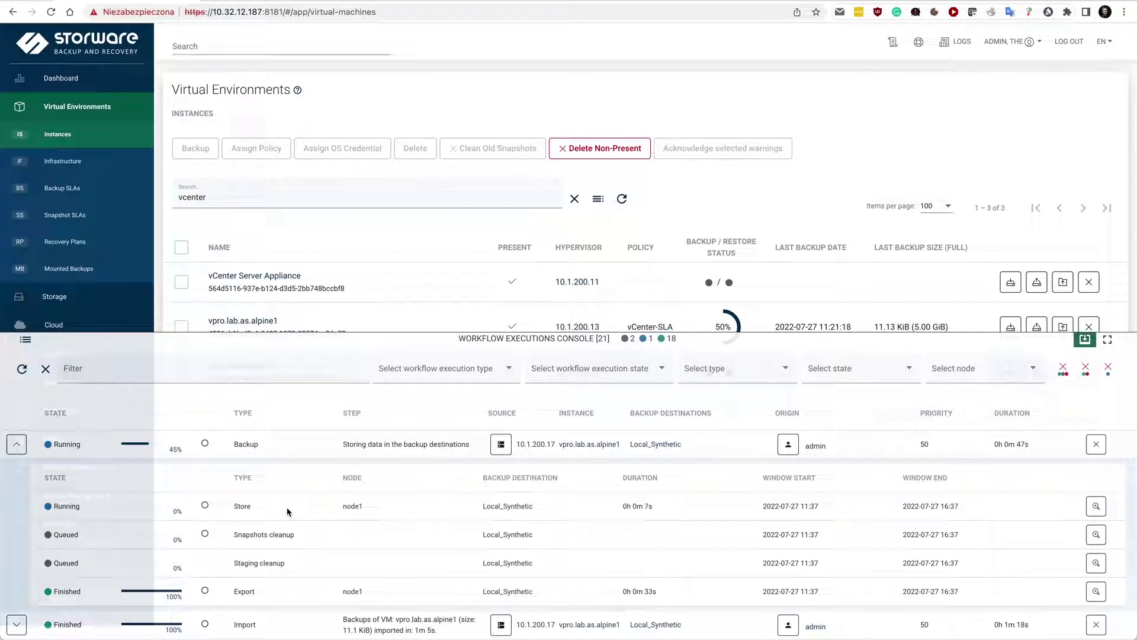
pyautogui.click(17, 445)
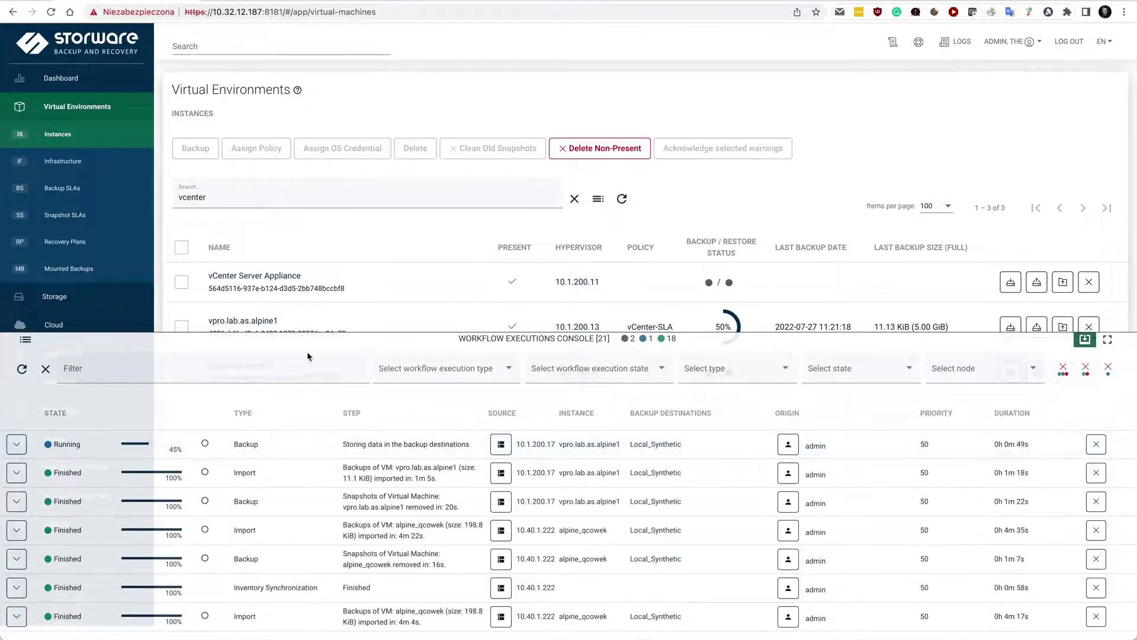
pyautogui.click(346, 342)
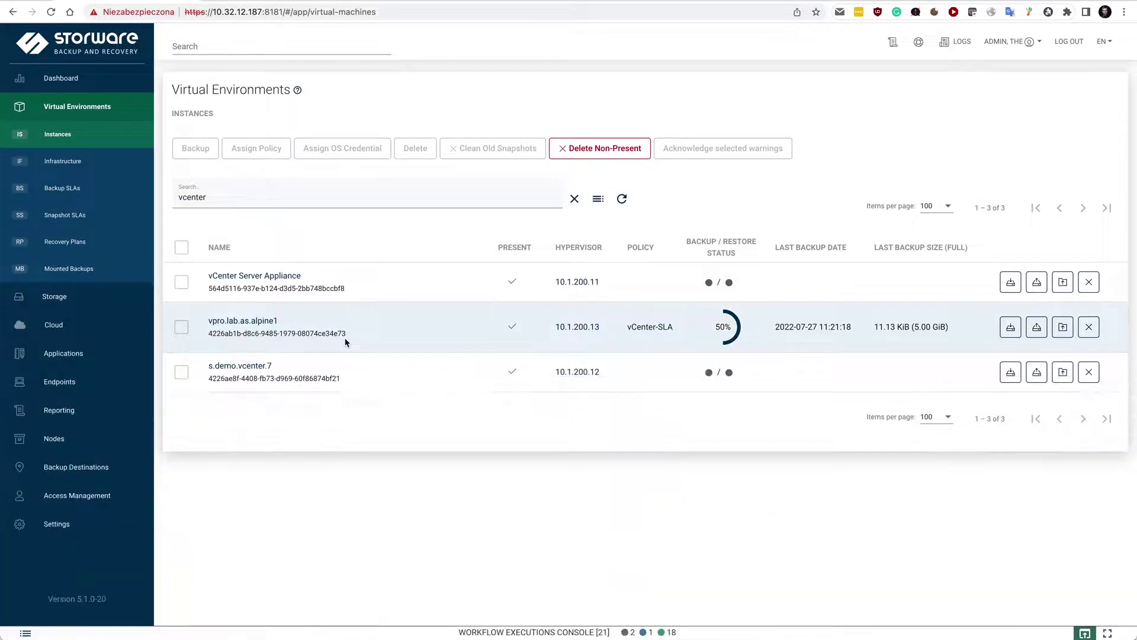
# Step: Open the vCenter-SLA policy and review its expanded Rule (Default) and schedule settings
pyautogui.click(645, 327)
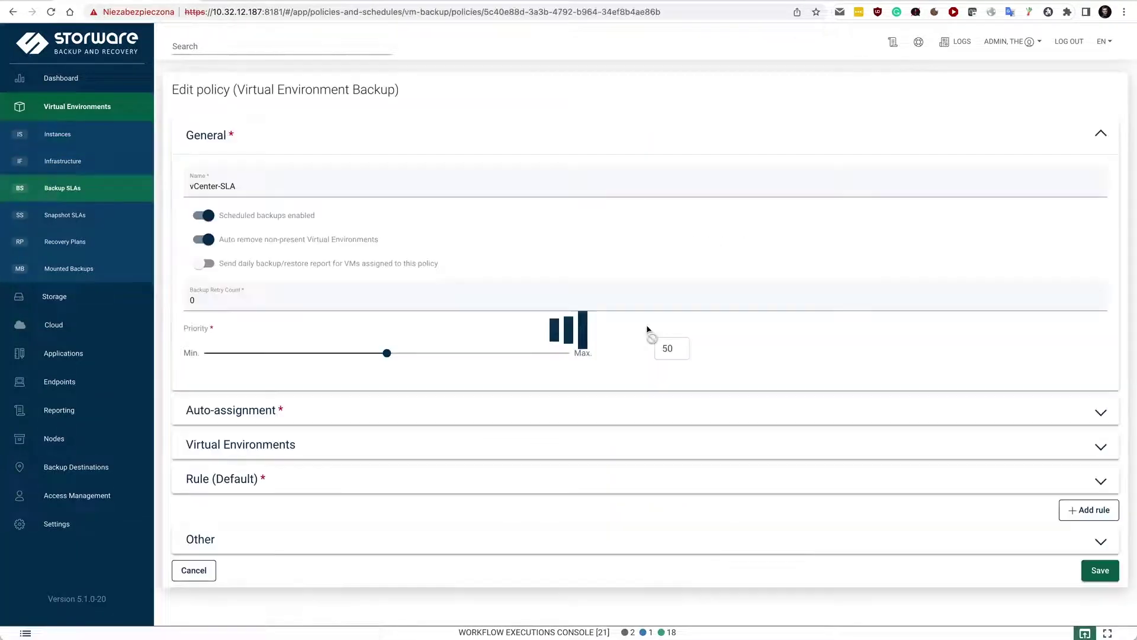
pyautogui.click(258, 480)
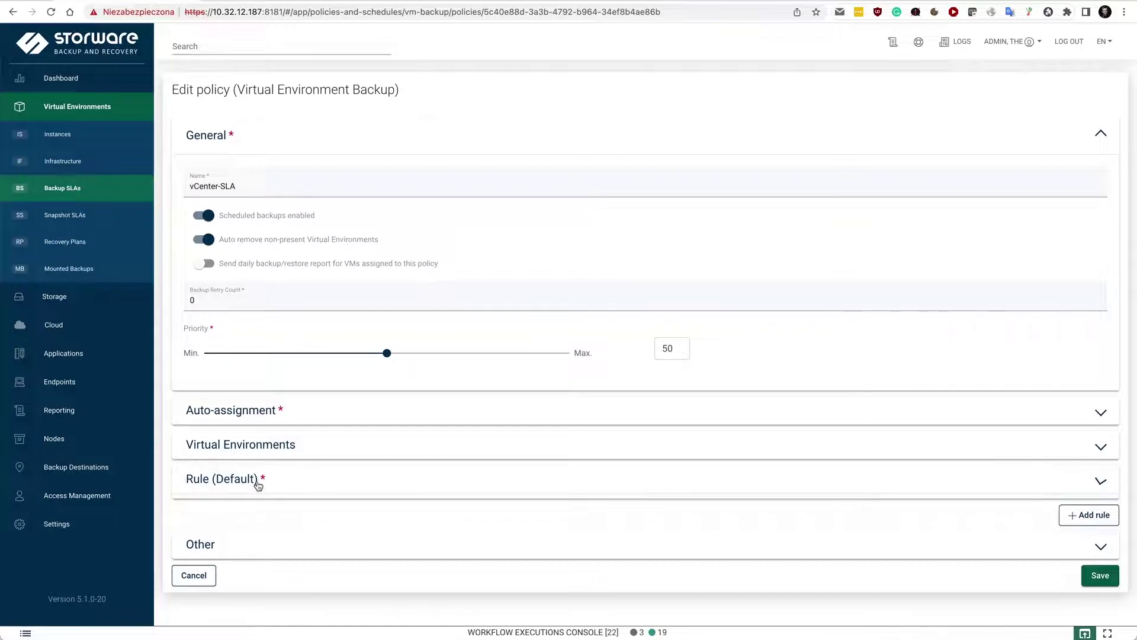
pyautogui.scroll(-5, 257, 484)
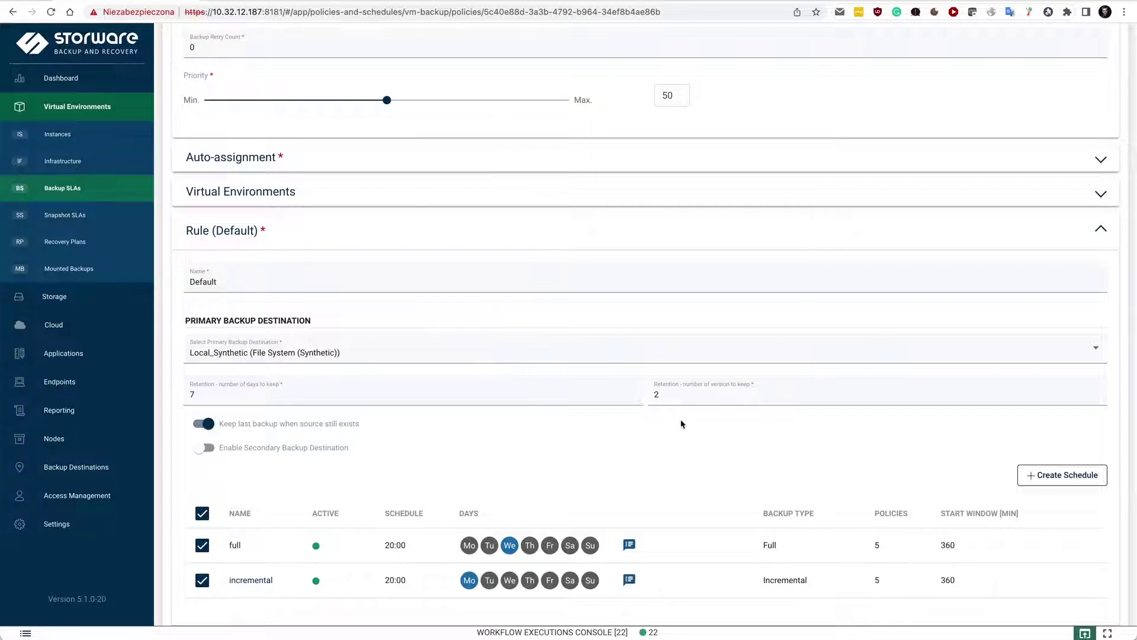
pyautogui.scroll(-2, 679, 424)
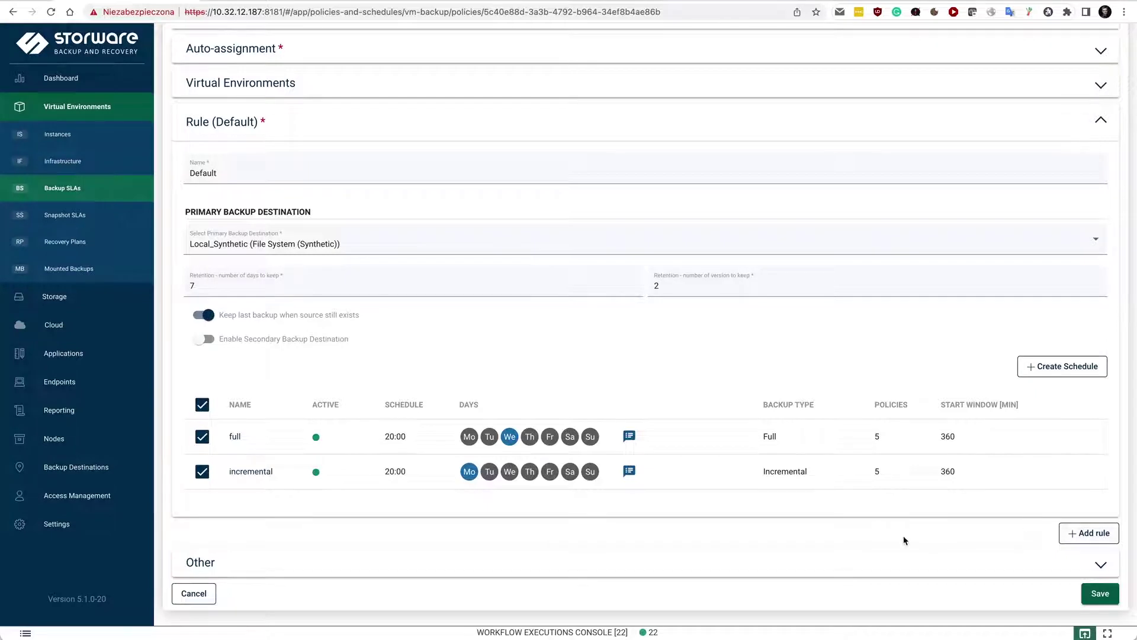
pyautogui.scroll(5, 904, 539)
# Step: Check the Auto-assignment options, keeping the mode at Disabled
pyautogui.click(797, 305)
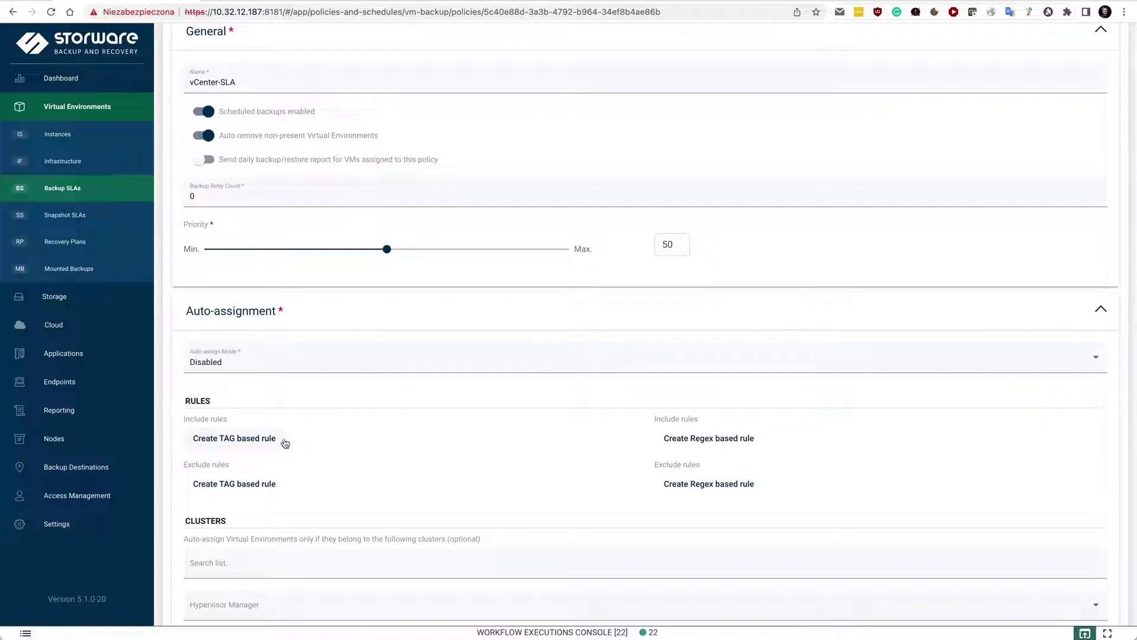
pyautogui.moveTo(741, 451)
pyautogui.click(254, 360)
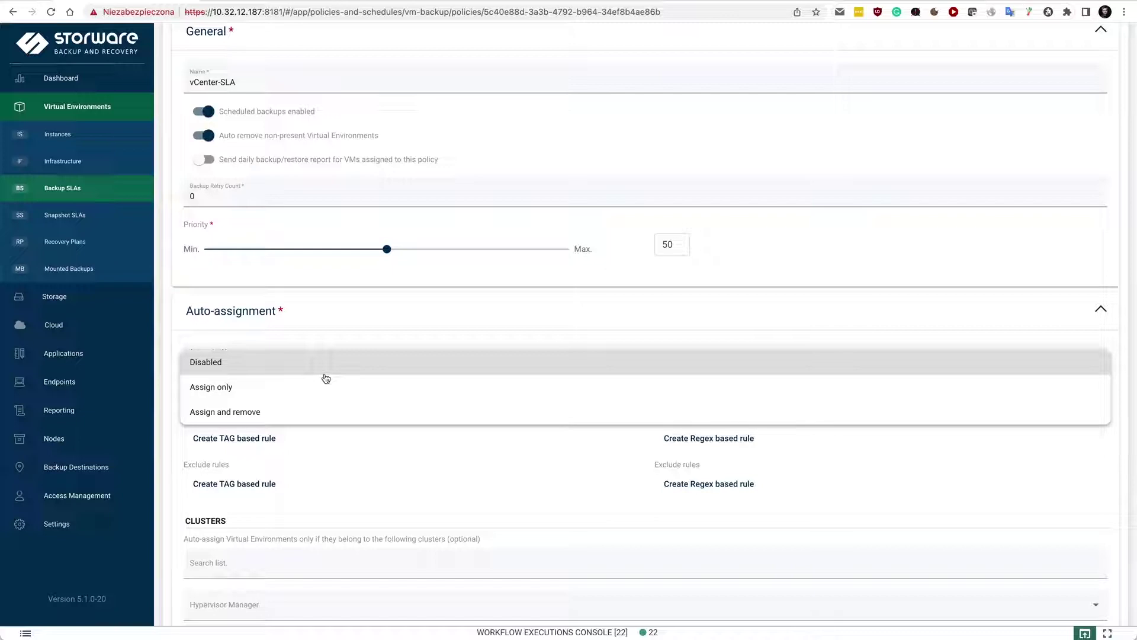
pyautogui.click(318, 375)
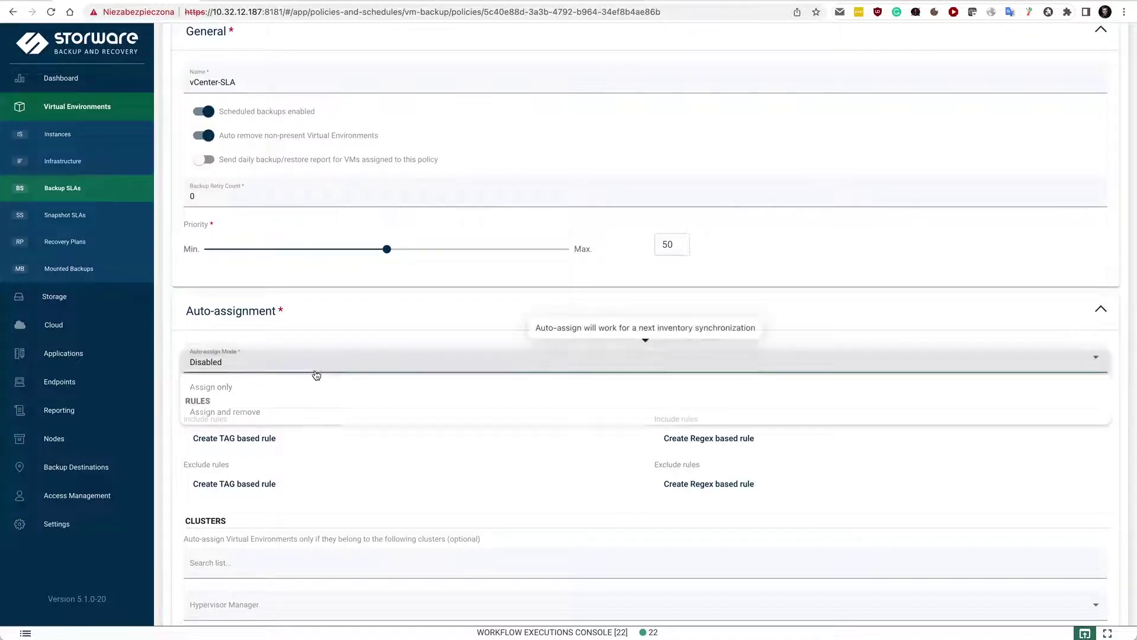
pyautogui.click(319, 309)
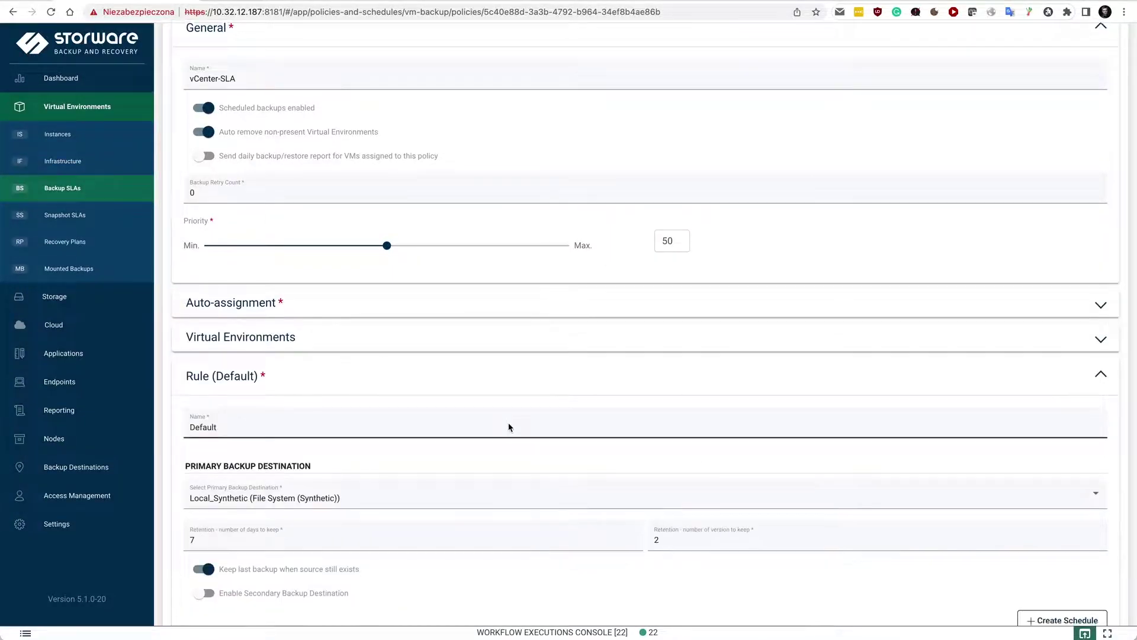
# Step: Glance at recent workflow jobs in the console and return to the Instances list
pyautogui.scroll(-5, 508, 426)
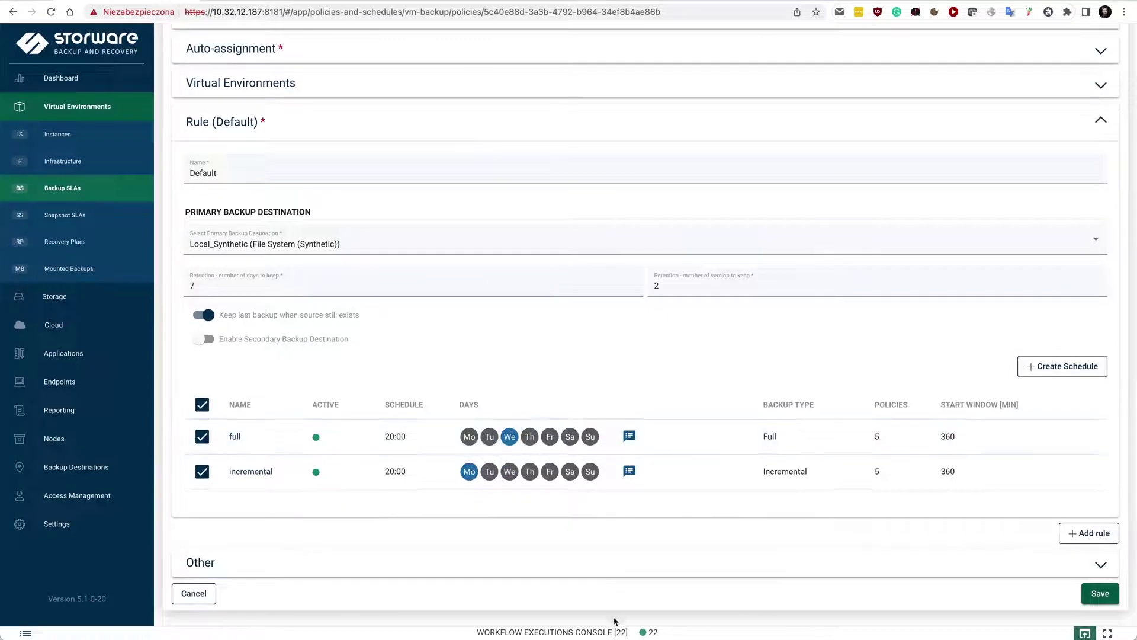
pyautogui.click(614, 629)
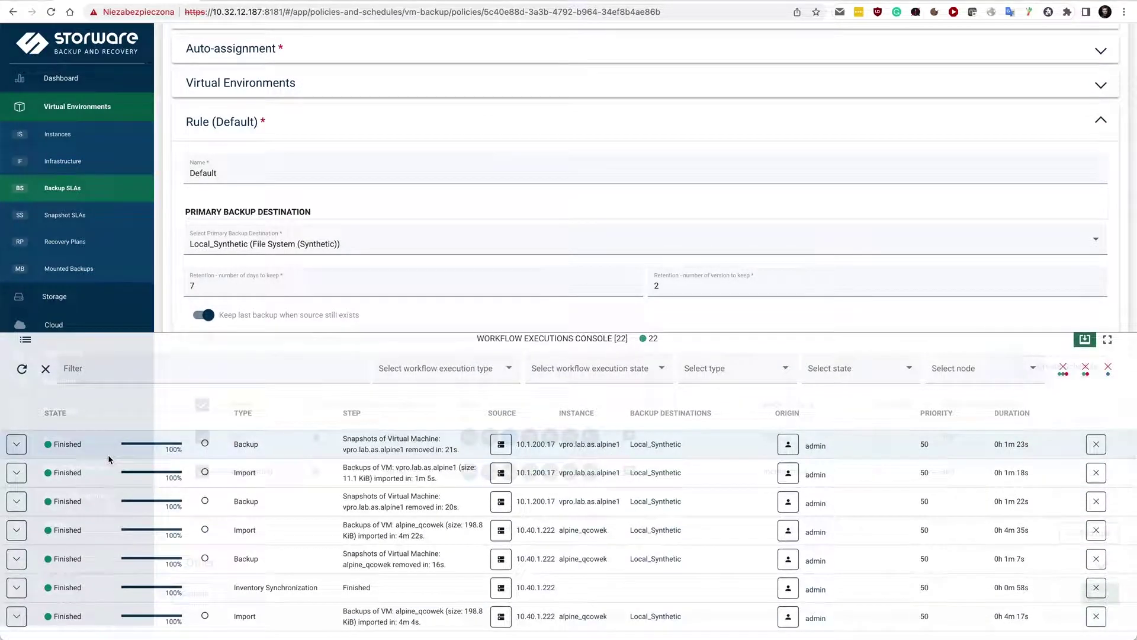
pyautogui.click(261, 342)
pyautogui.scroll(6, 552, 373)
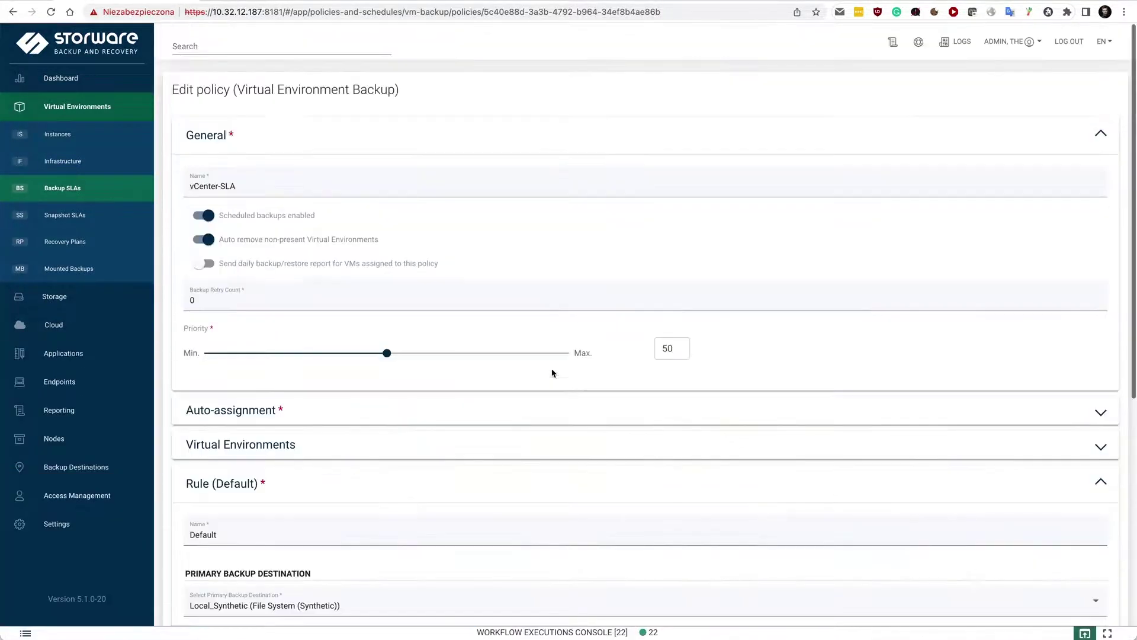
pyautogui.click(53, 135)
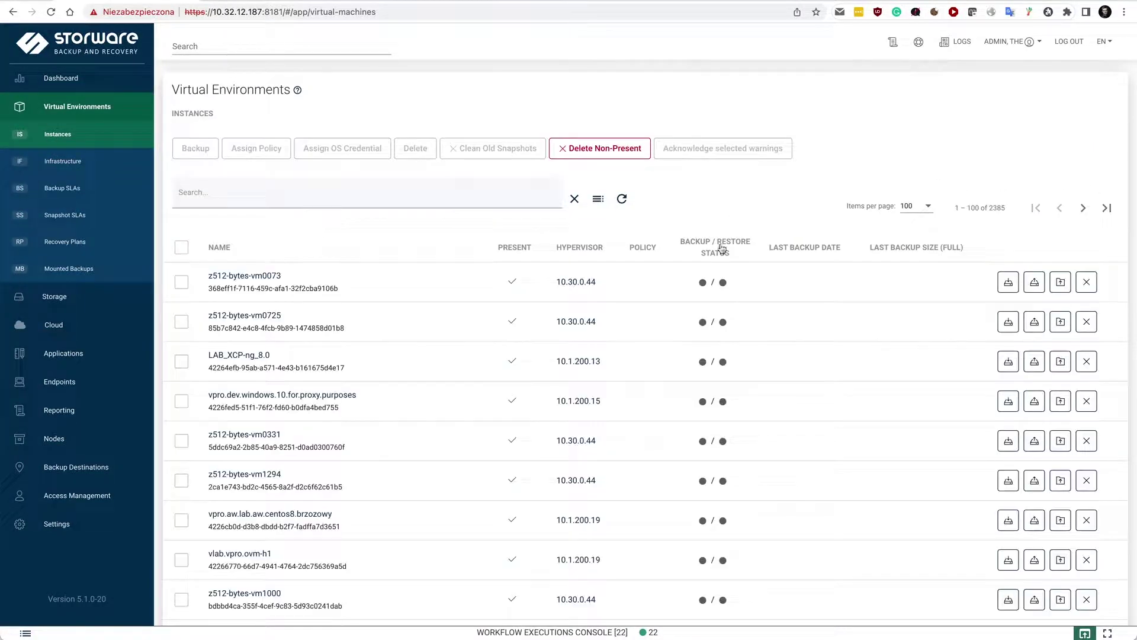
# Step: Search instances for 'vcenter' and open the restore options for vpro.lab.as.alpine1
pyautogui.click(366, 193)
pyautogui.write('vcenteer')
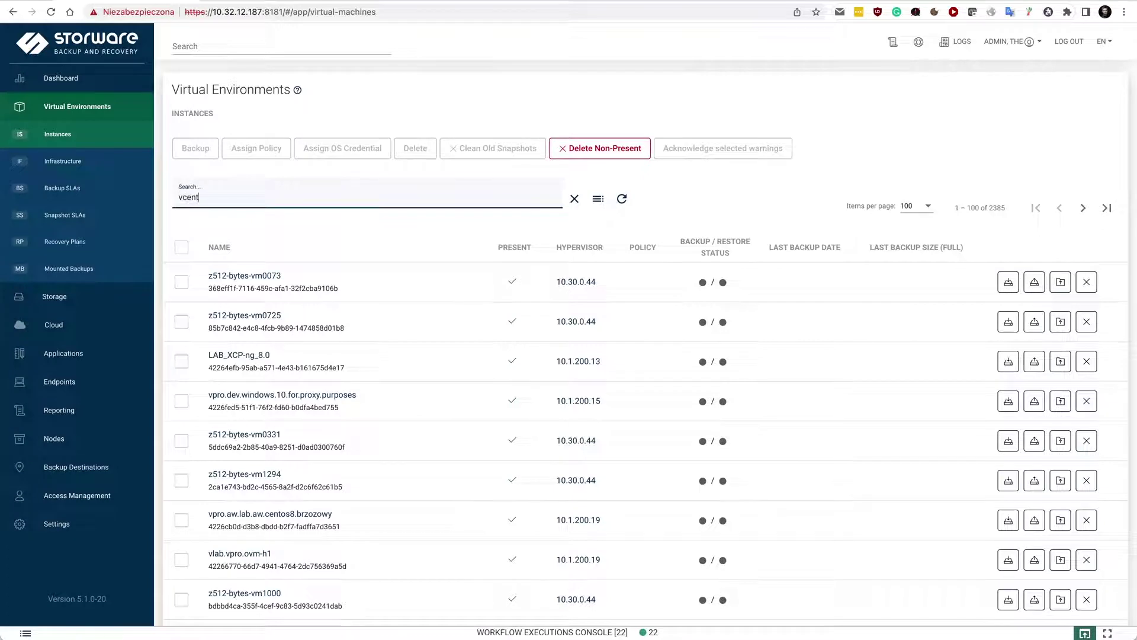
pyautogui.press('BackSpace')
pyautogui.press('BackSpace')
pyautogui.write('r')
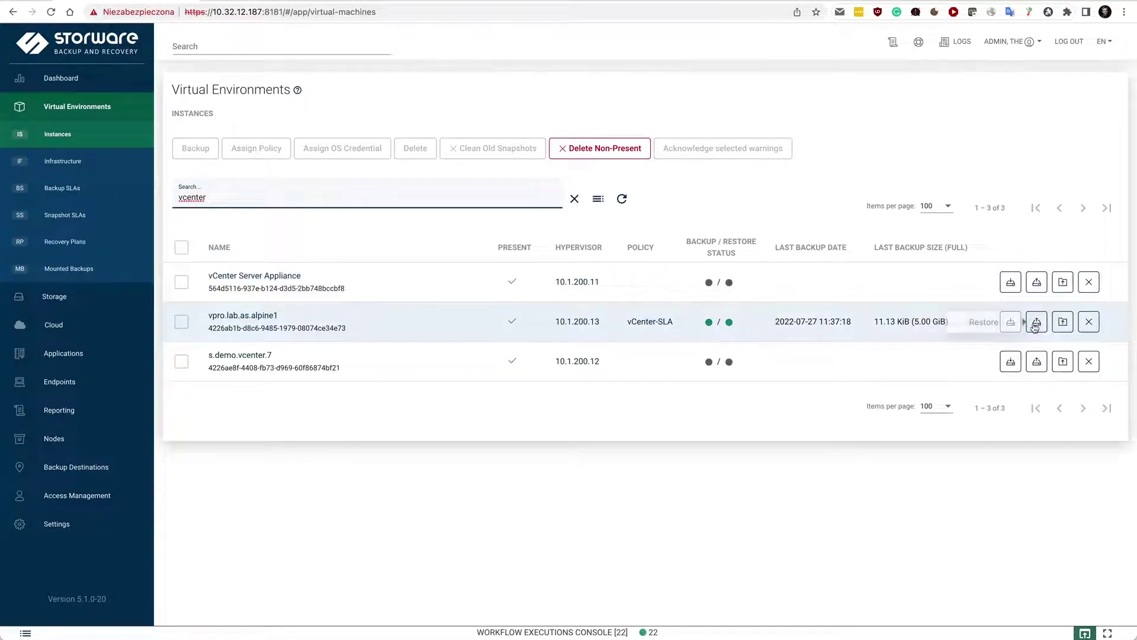
pyautogui.click(1038, 330)
pyautogui.click(1038, 326)
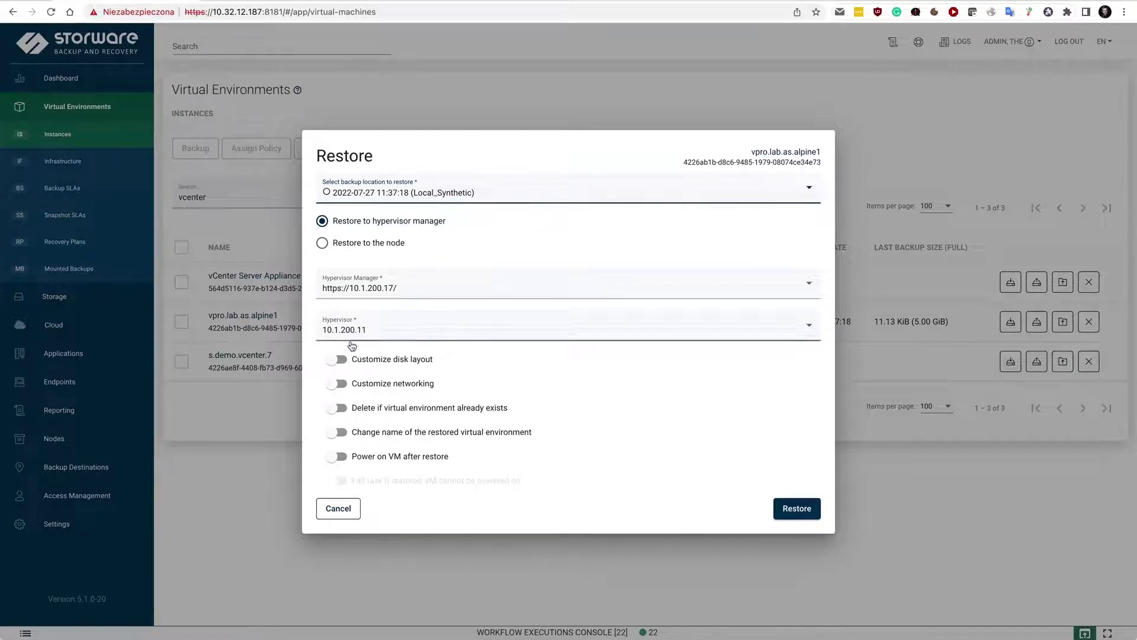
# Step: Leave disk layout, network mapping and power-on-after-restore all disabled after trying them
pyautogui.click(340, 360)
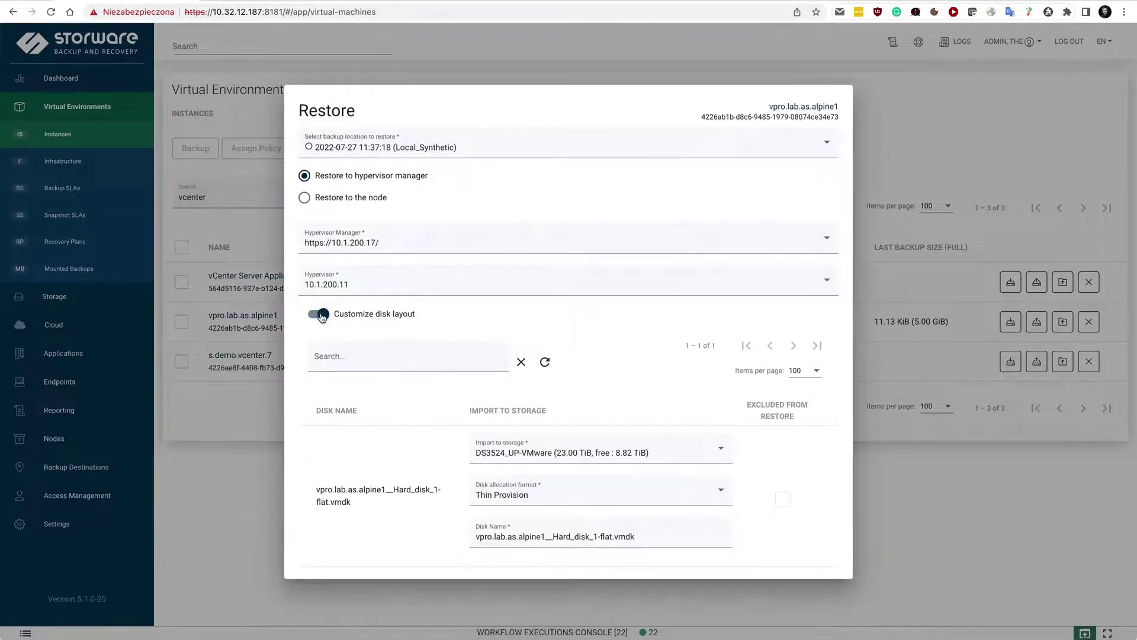
pyautogui.scroll(-2, 331, 373)
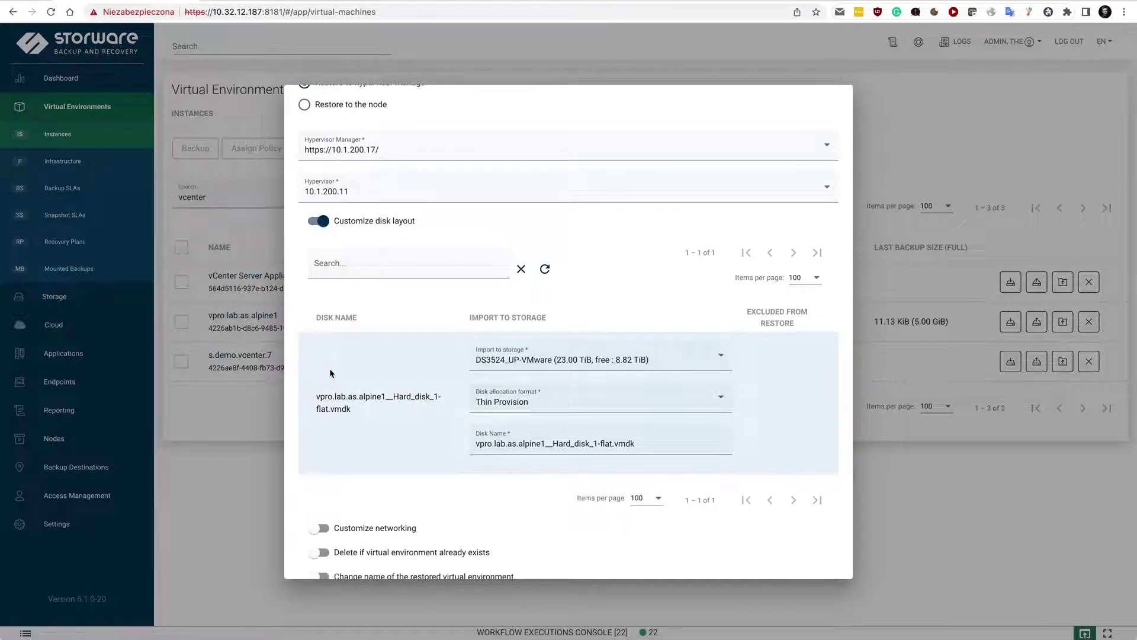
pyautogui.click(318, 222)
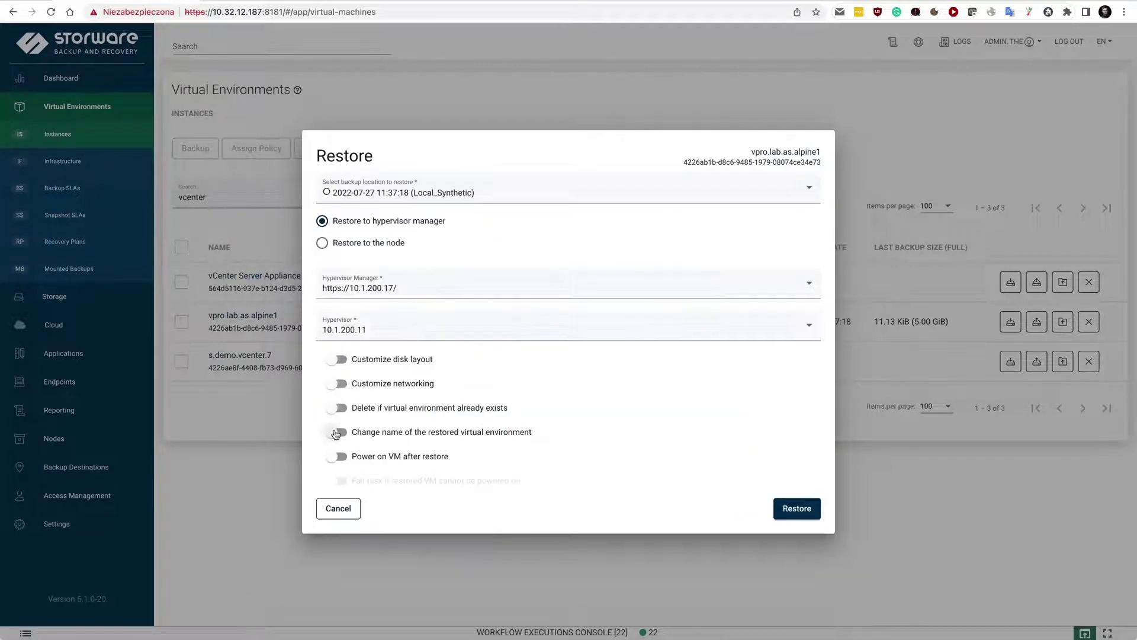
pyautogui.click(337, 385)
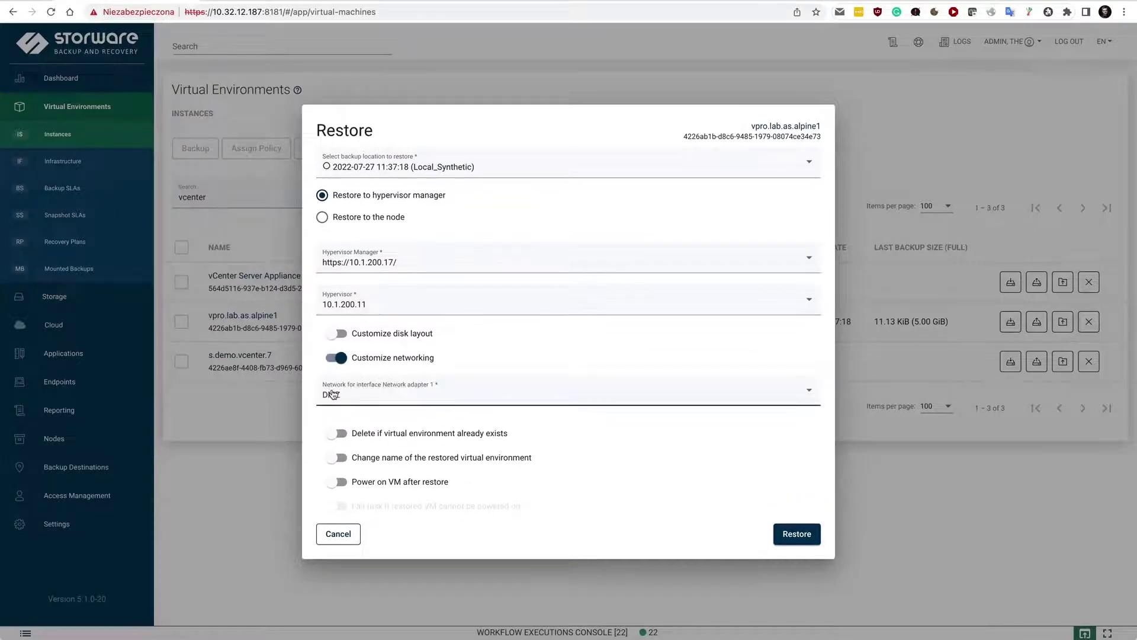
pyautogui.click(337, 357)
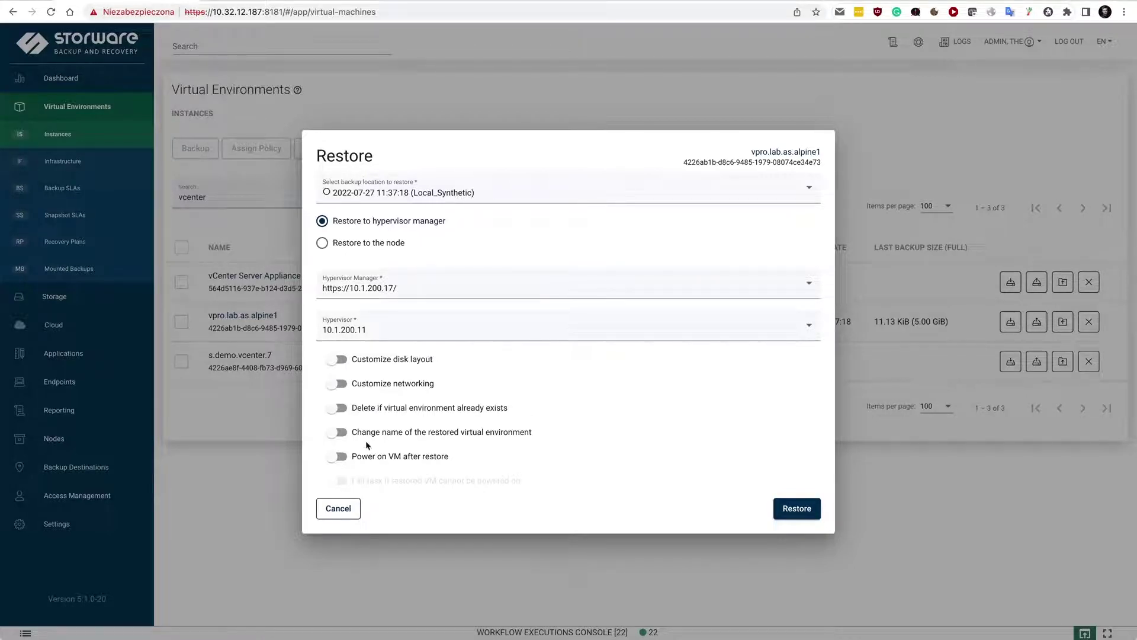
pyautogui.click(339, 456)
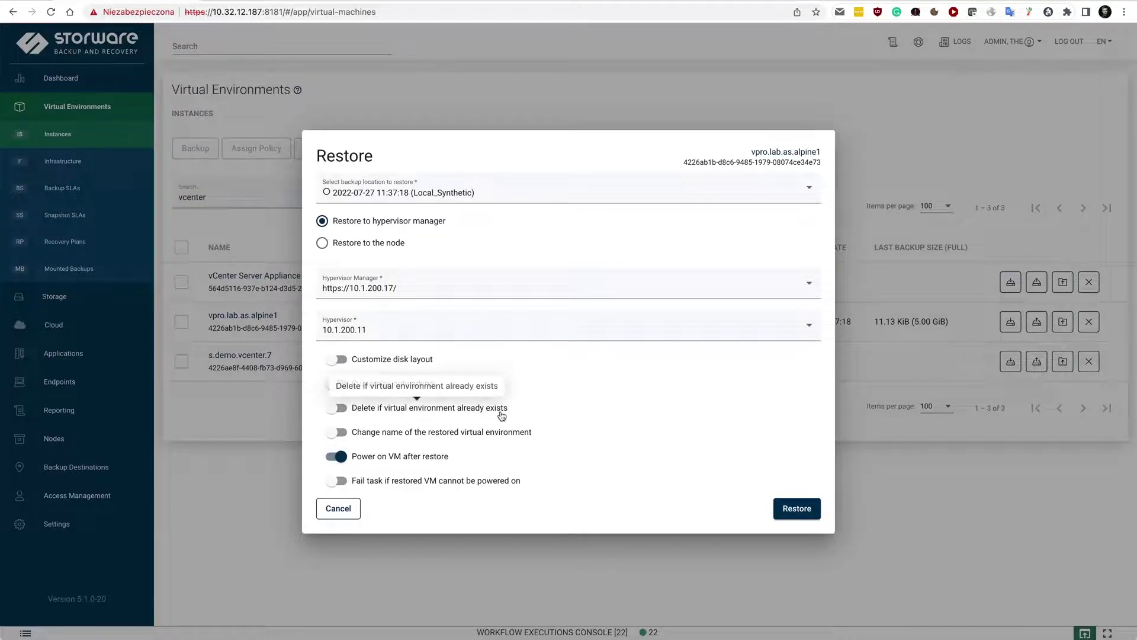
pyautogui.click(338, 456)
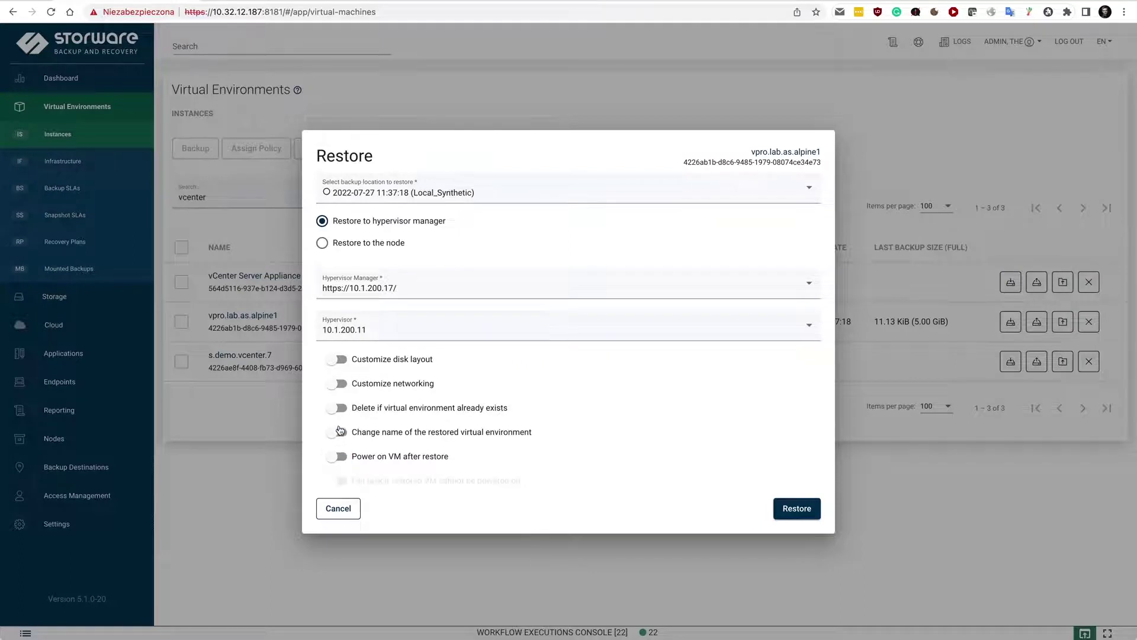
# Step: Rename the restored VM to vpro.lab.as.alpine1-restore2 and launch the restore
pyautogui.click(338, 432)
pyautogui.click(420, 449)
pyautogui.write('-')
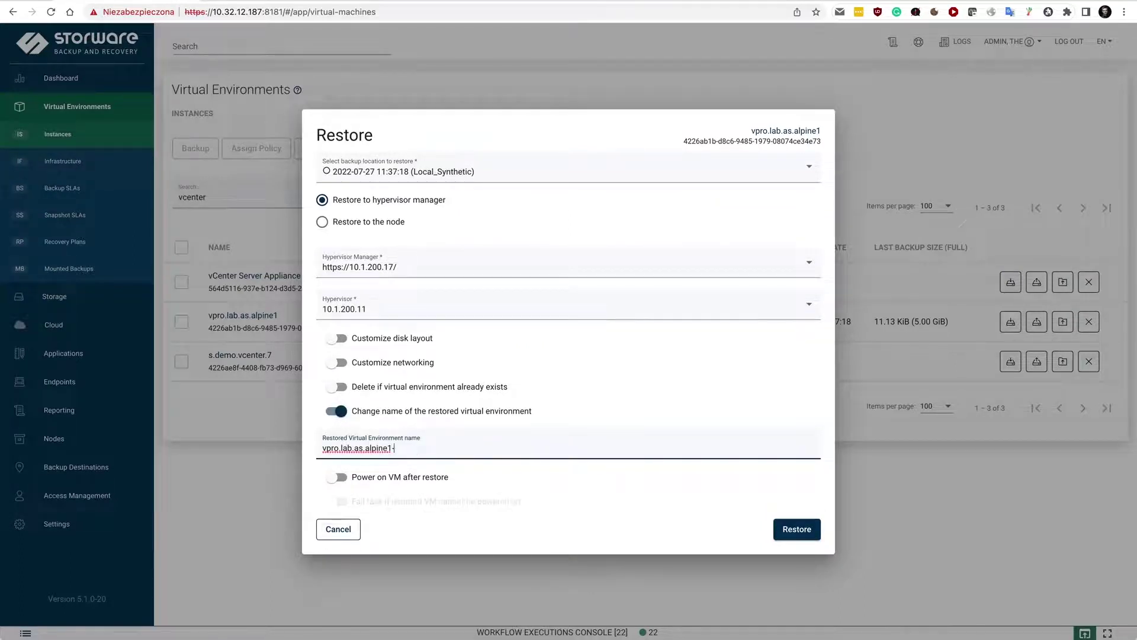
pyautogui.write('restore2')
pyautogui.click(807, 530)
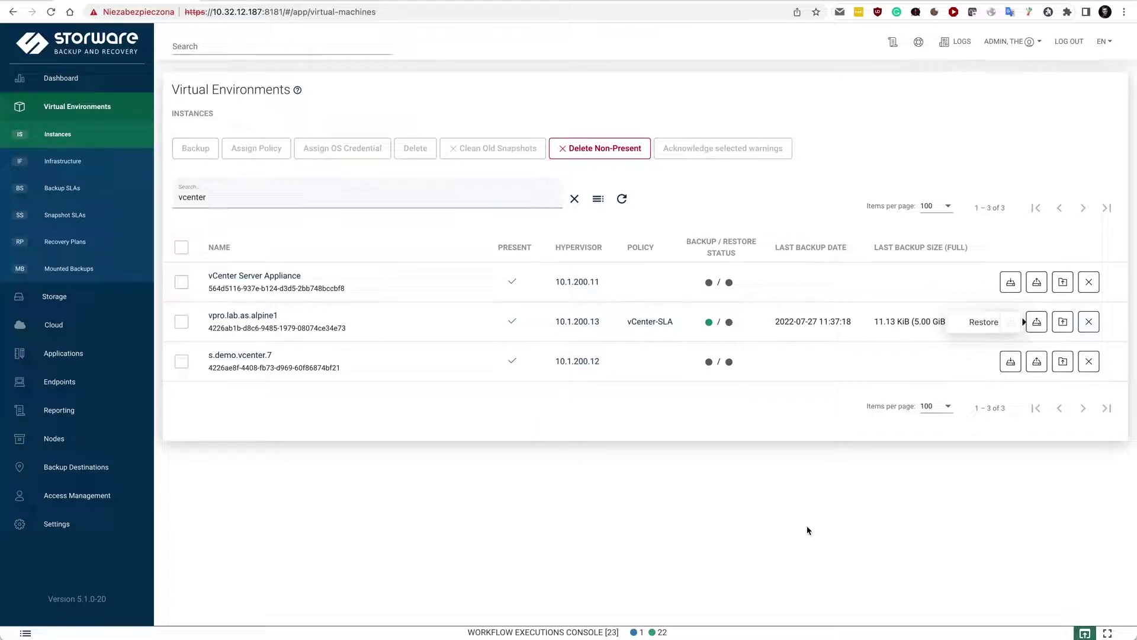
# Step: Open the vpro.lab.as.alpine1 details page
pyautogui.click(257, 318)
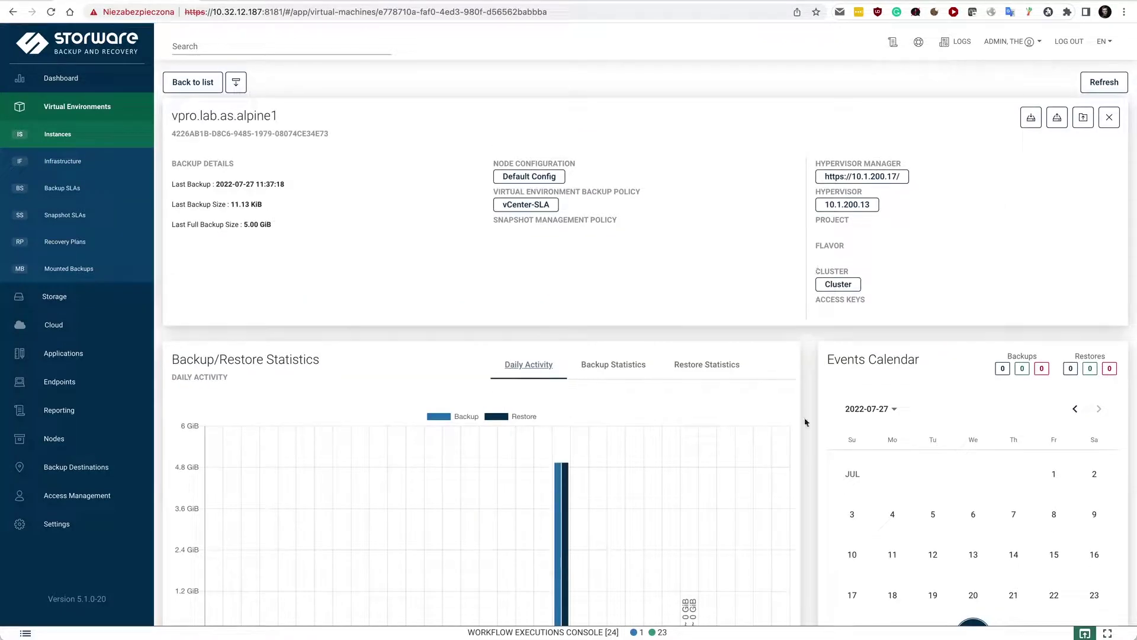
# Step: Show the VM's backup statistics charted by backup time instead of size
pyautogui.scroll(-3, 773, 460)
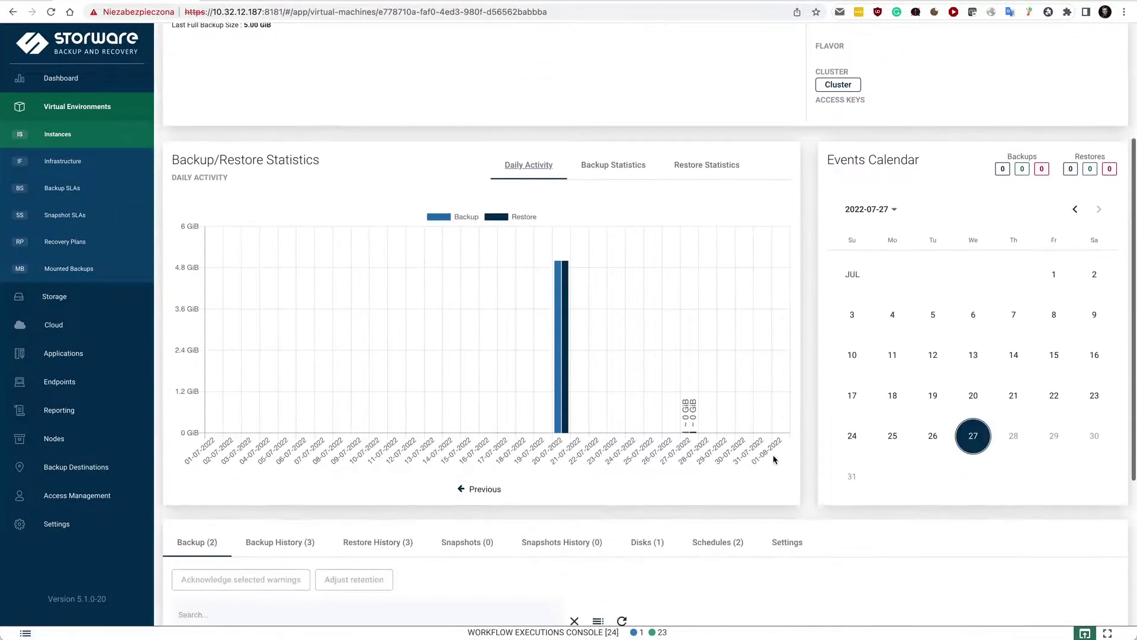
pyautogui.click(587, 161)
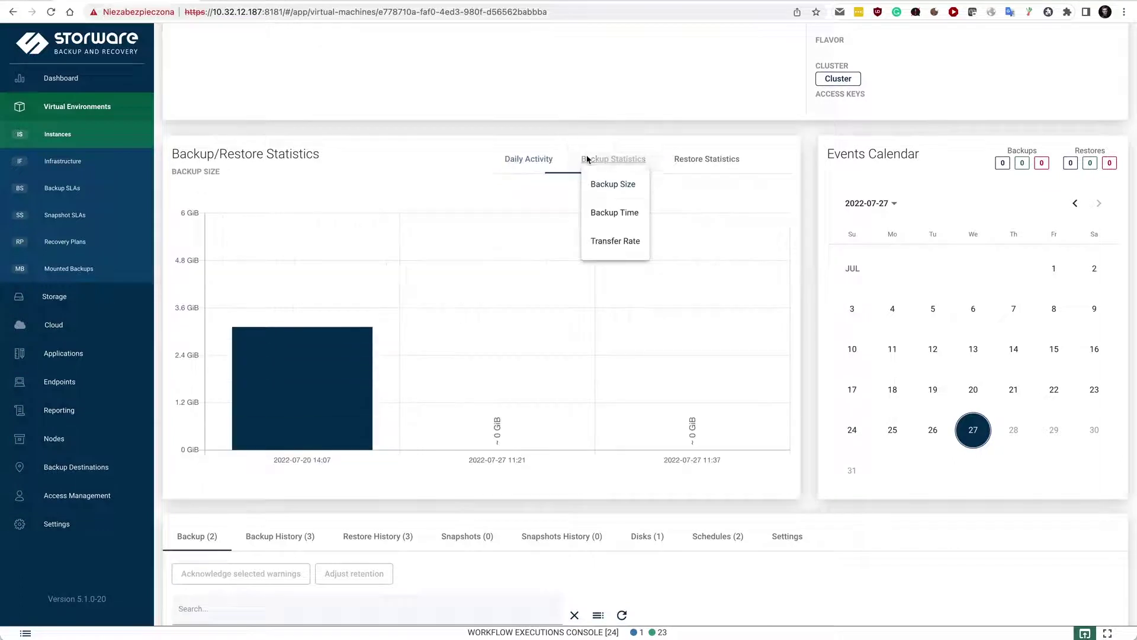
pyautogui.click(598, 213)
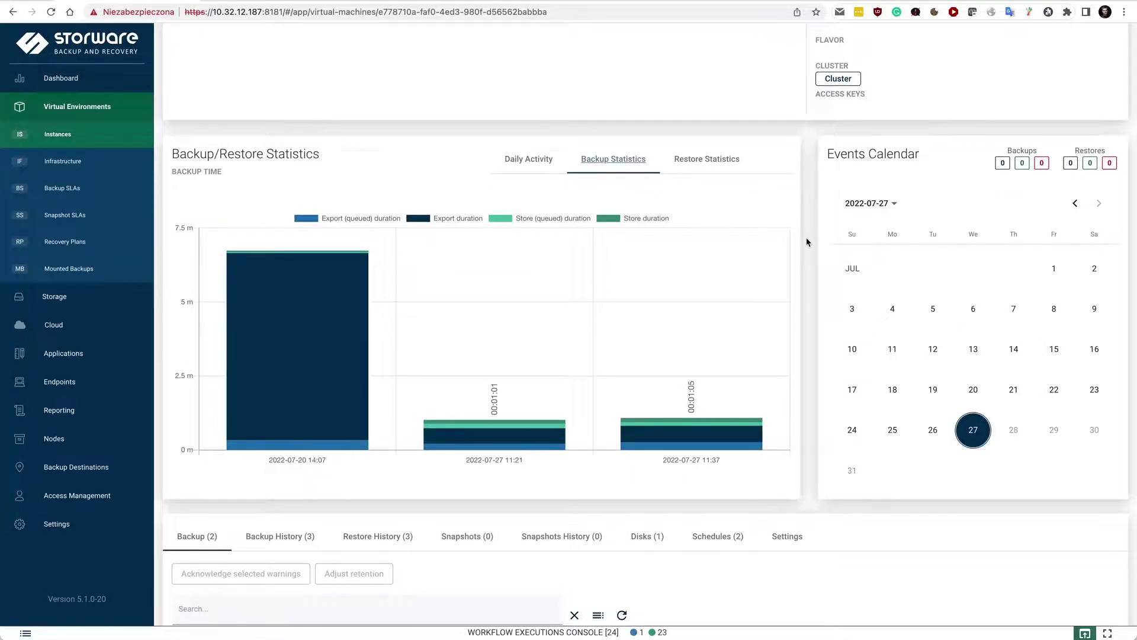
# Step: Browse the VM's Backup History, Snapshots and Disks tabs, then its backup Settings
pyautogui.scroll(-3, 806, 242)
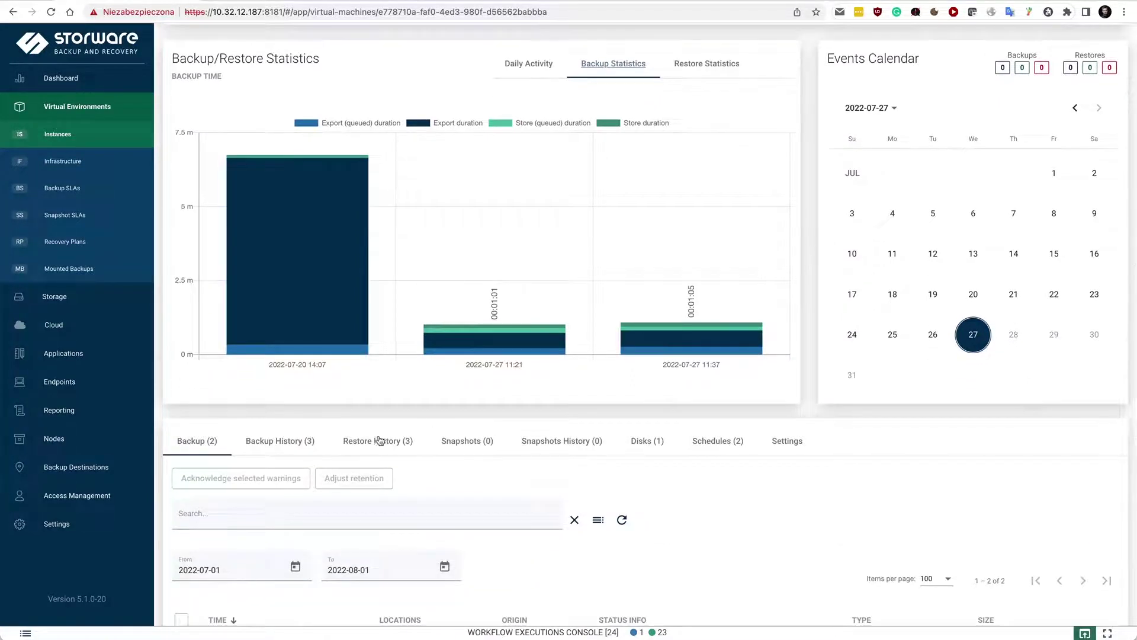
pyautogui.scroll(-3, 866, 438)
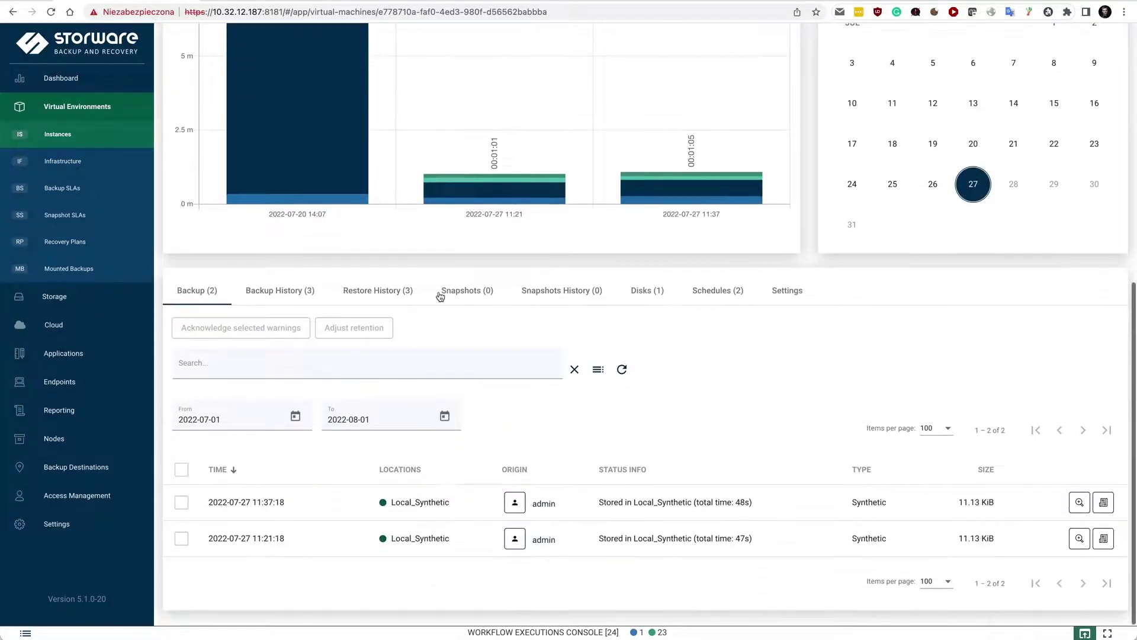
pyautogui.click(290, 291)
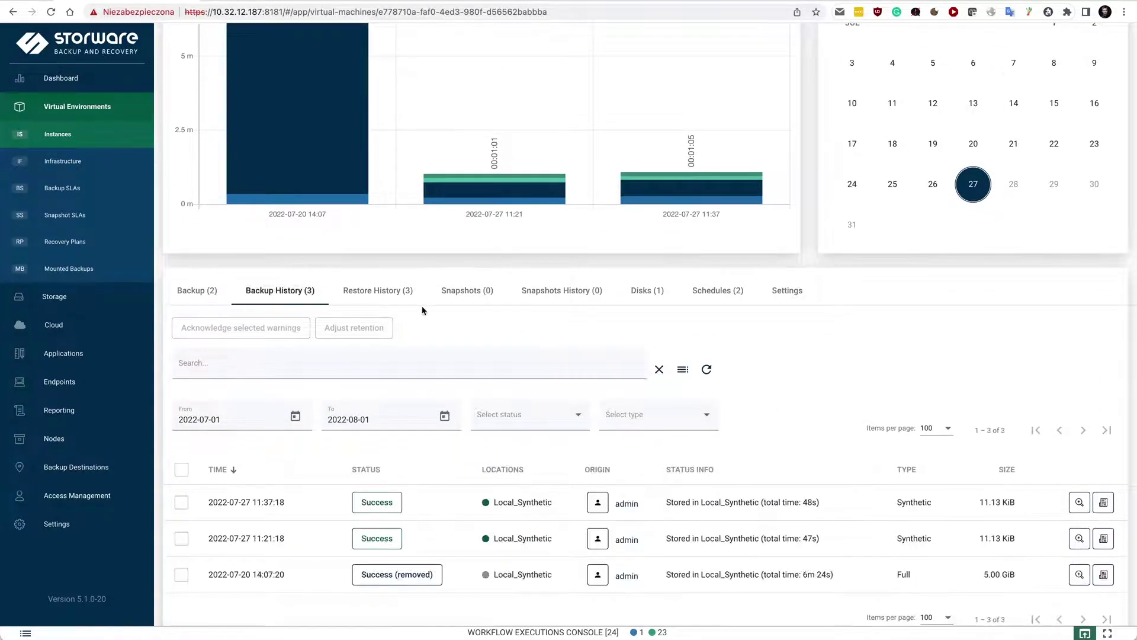
pyautogui.click(481, 290)
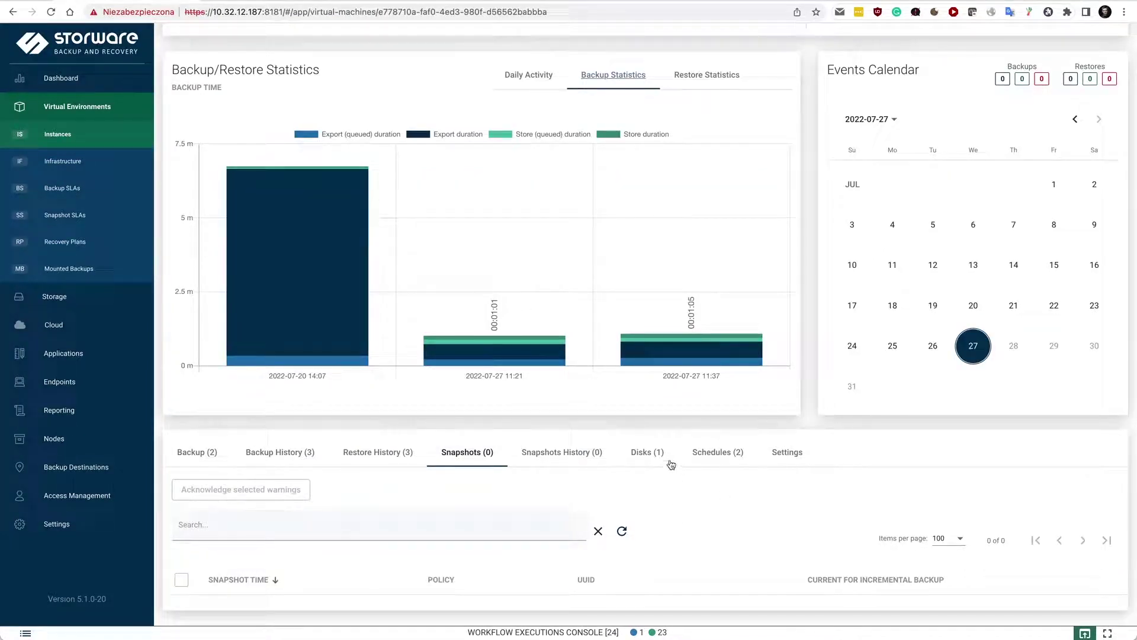
pyautogui.click(648, 458)
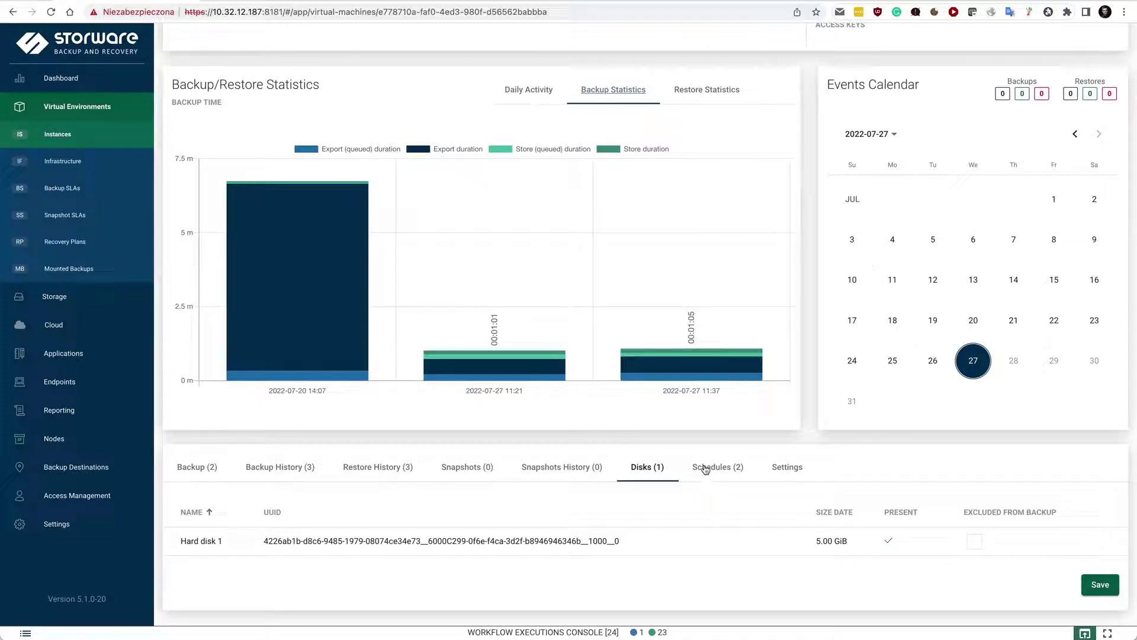
pyautogui.click(787, 464)
# Step: Review the VM settings including Pre snapshot command execution, then switch to the vSphere Client
pyautogui.scroll(-5, 950, 450)
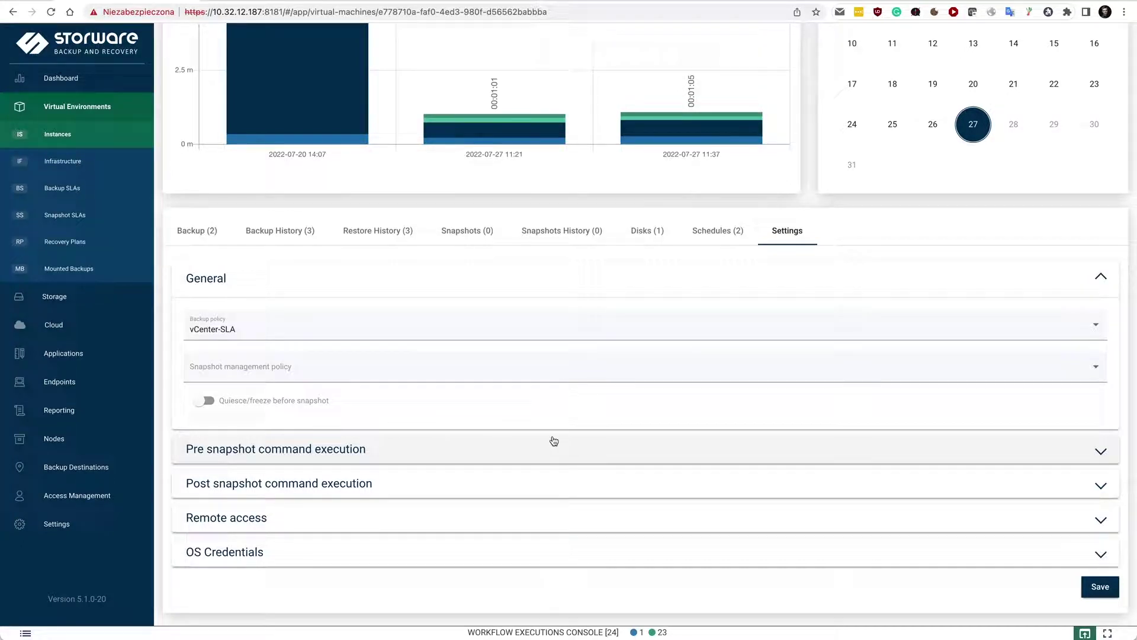
pyautogui.scroll(-1, 452, 454)
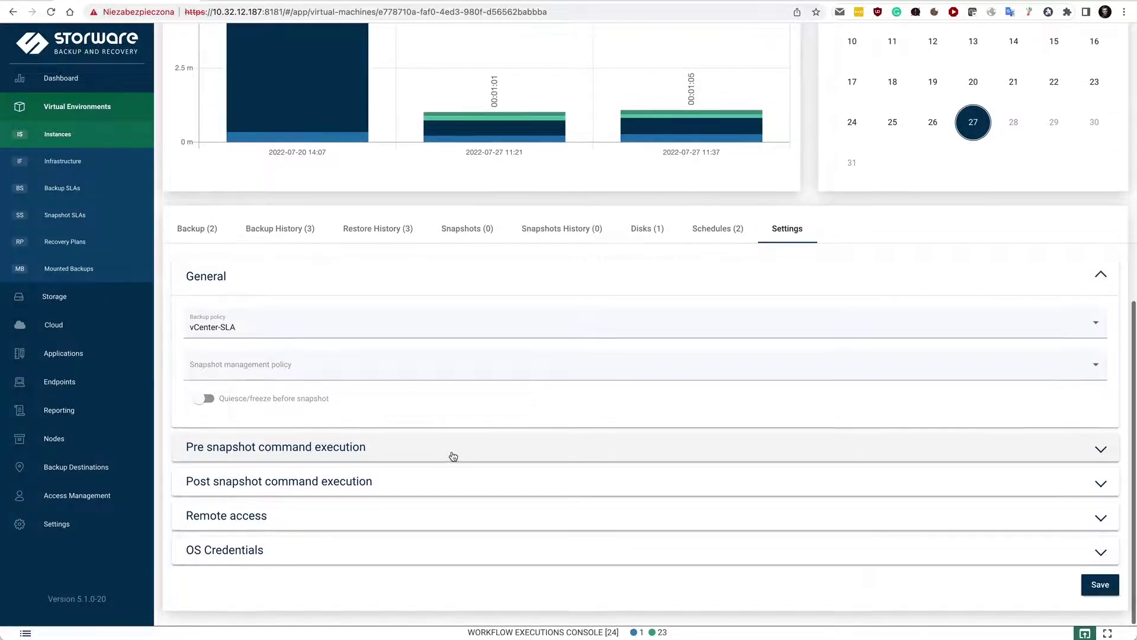
pyautogui.click(318, 446)
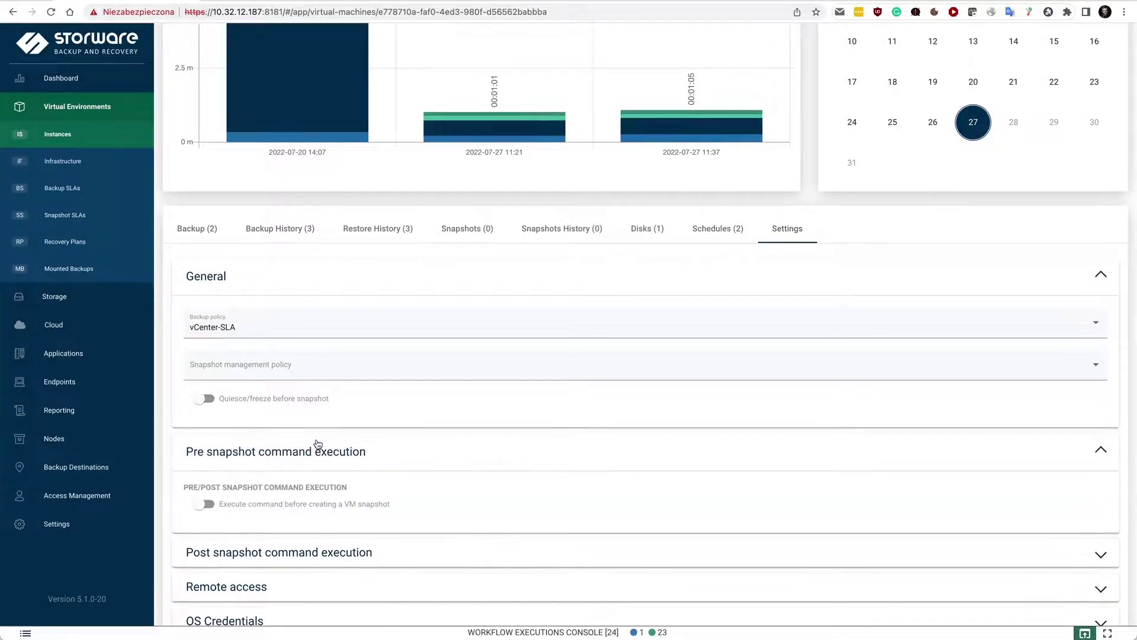
pyautogui.click(307, 455)
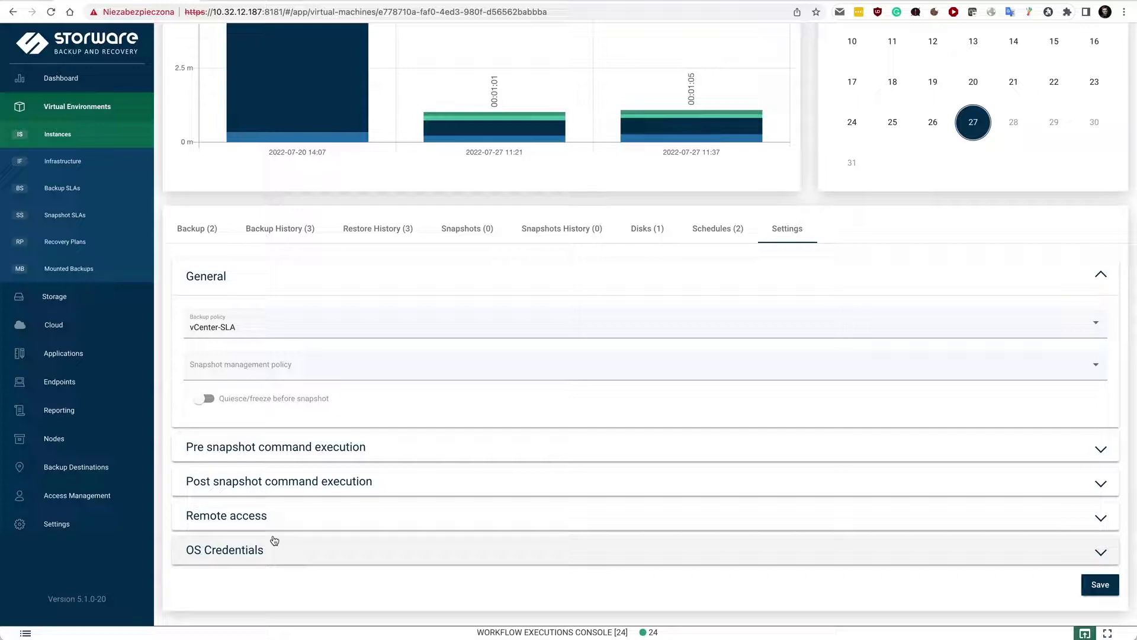
pyautogui.scroll(4, 855, 224)
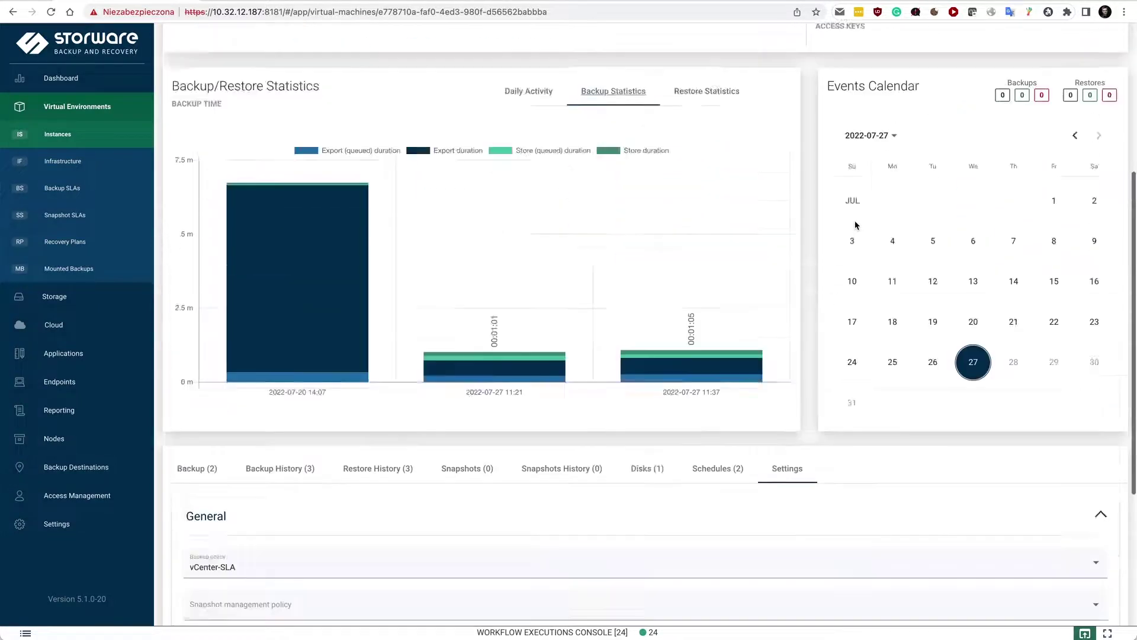
pyautogui.scroll(5, 855, 224)
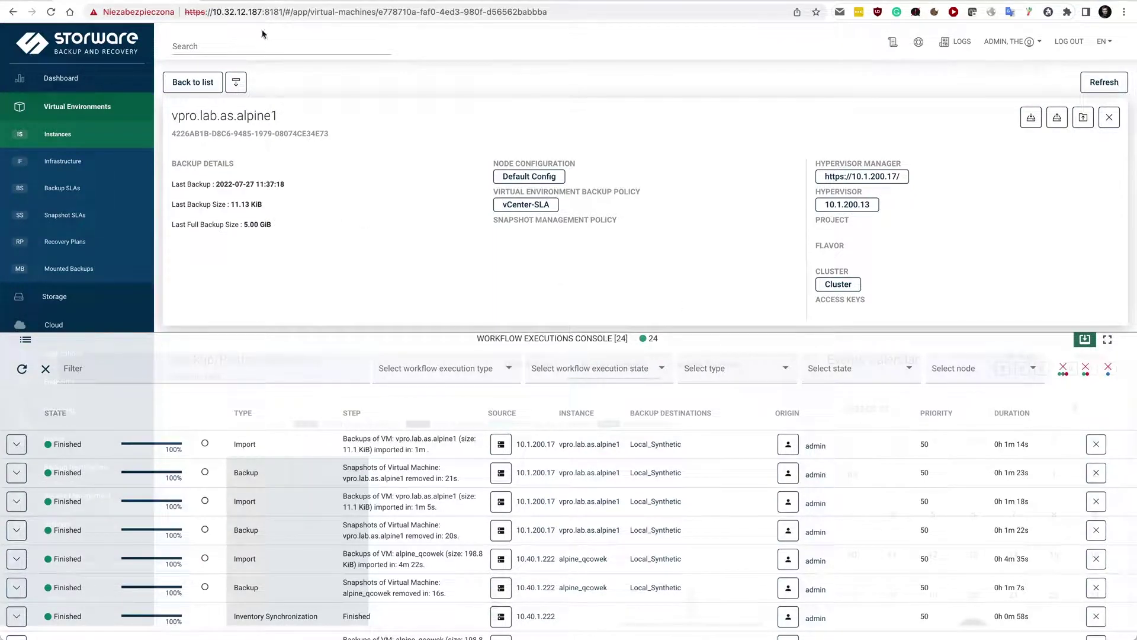
pyautogui.click(241, 1)
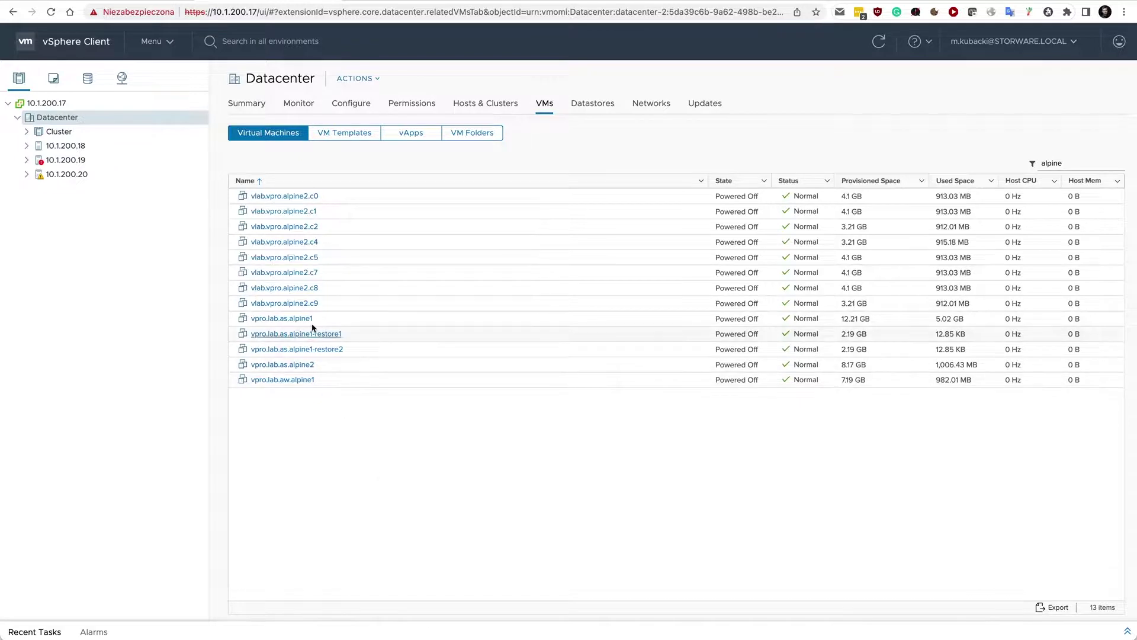
# Step: Open the Summary of vpro.lab.as.alpine1-restore2, powered off on host 10.1.200.18 with DS3524_UP-VMware storage
pyautogui.click(330, 322)
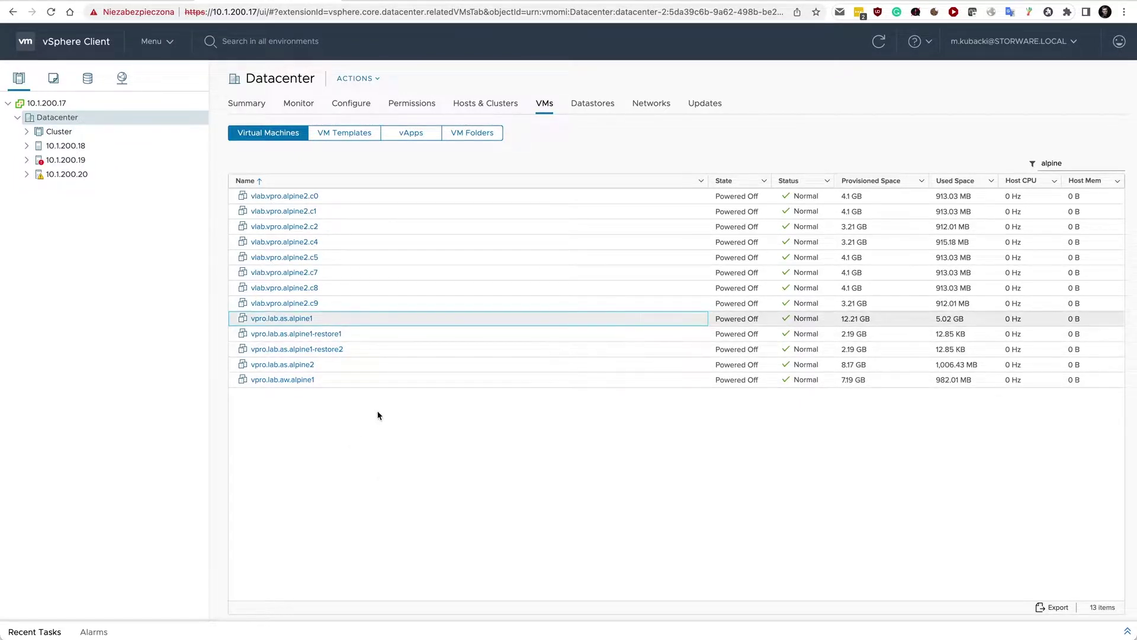
pyautogui.click(396, 348)
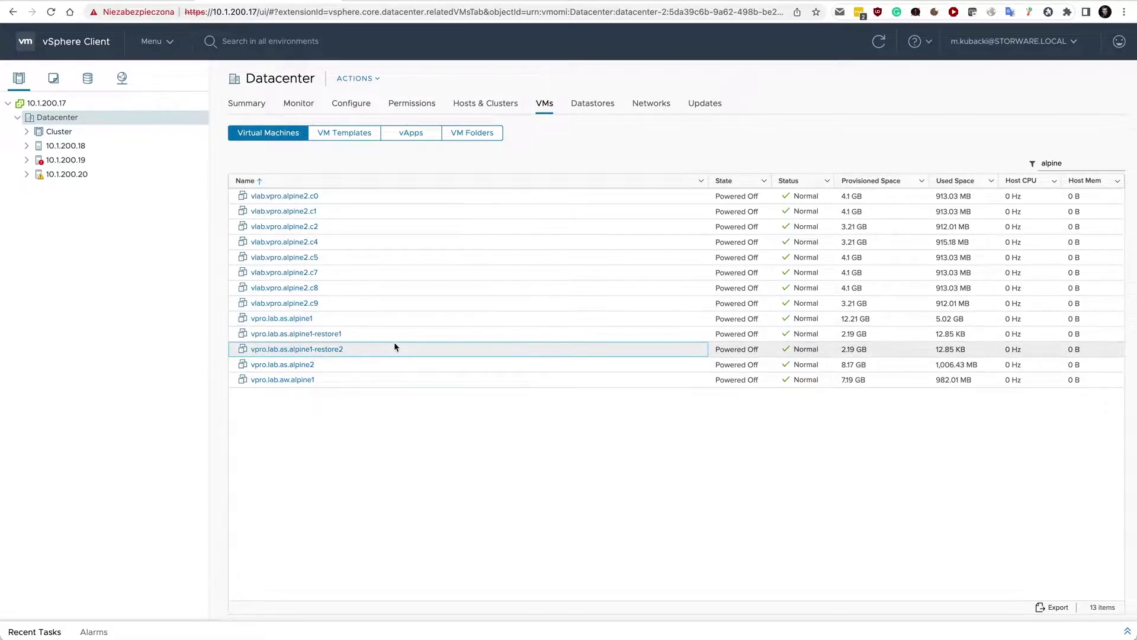
pyautogui.click(337, 352)
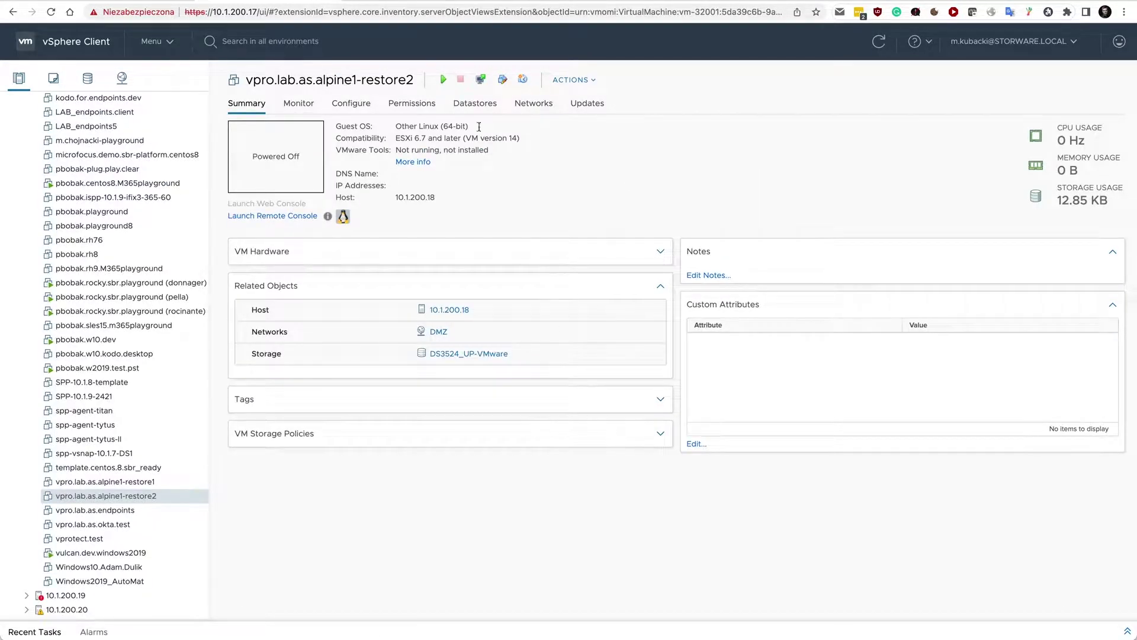
pyautogui.click(164, 12)
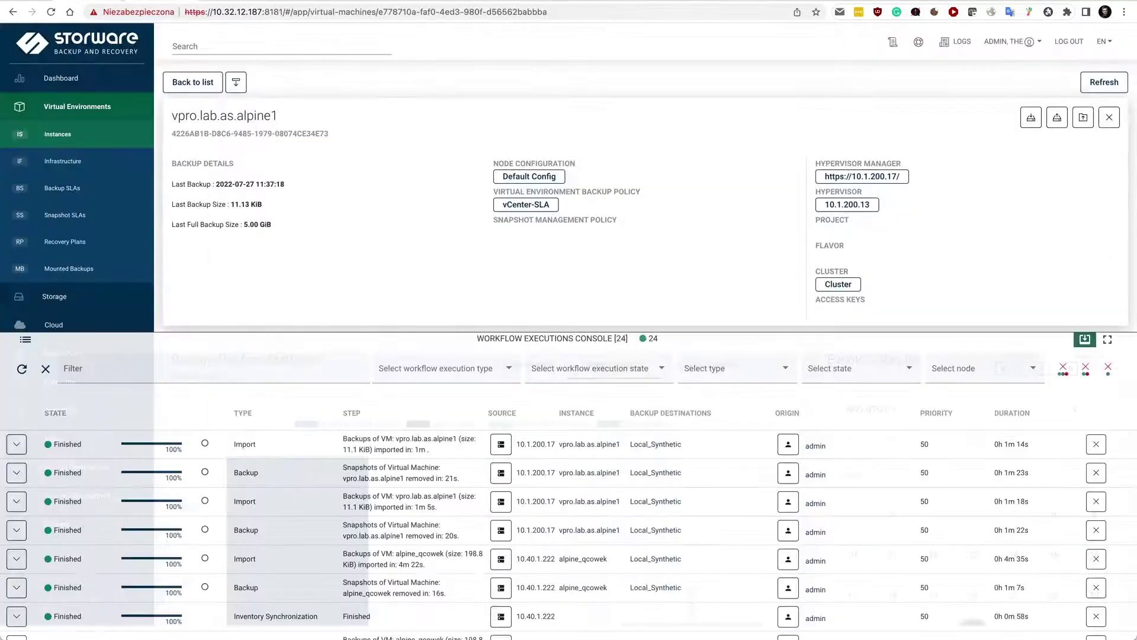
pyautogui.click(545, 338)
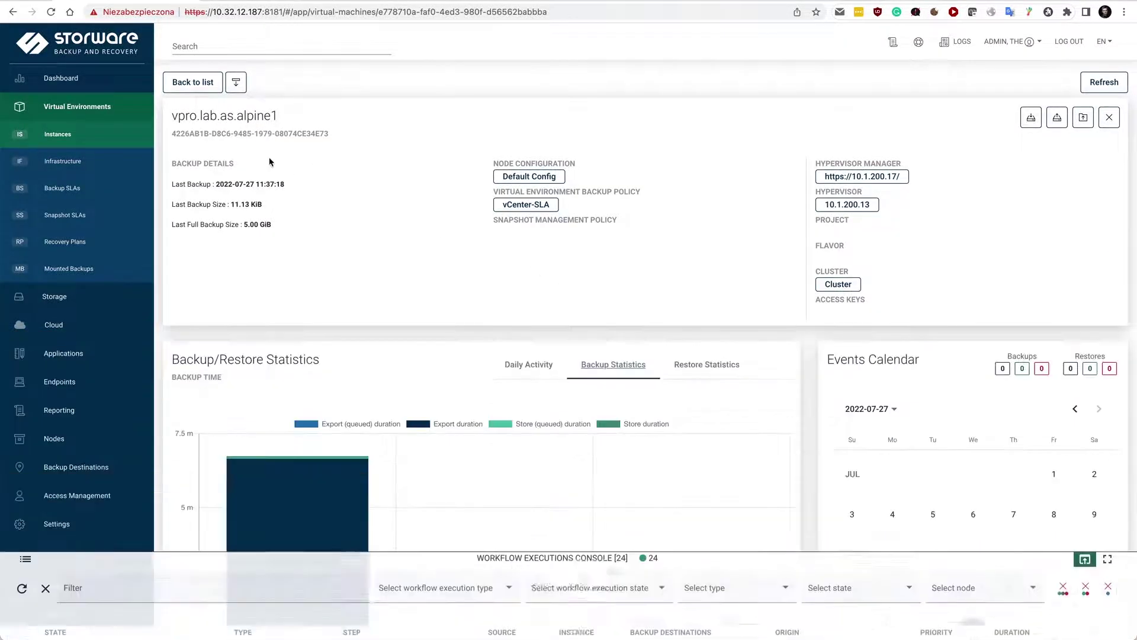
pyautogui.click(59, 77)
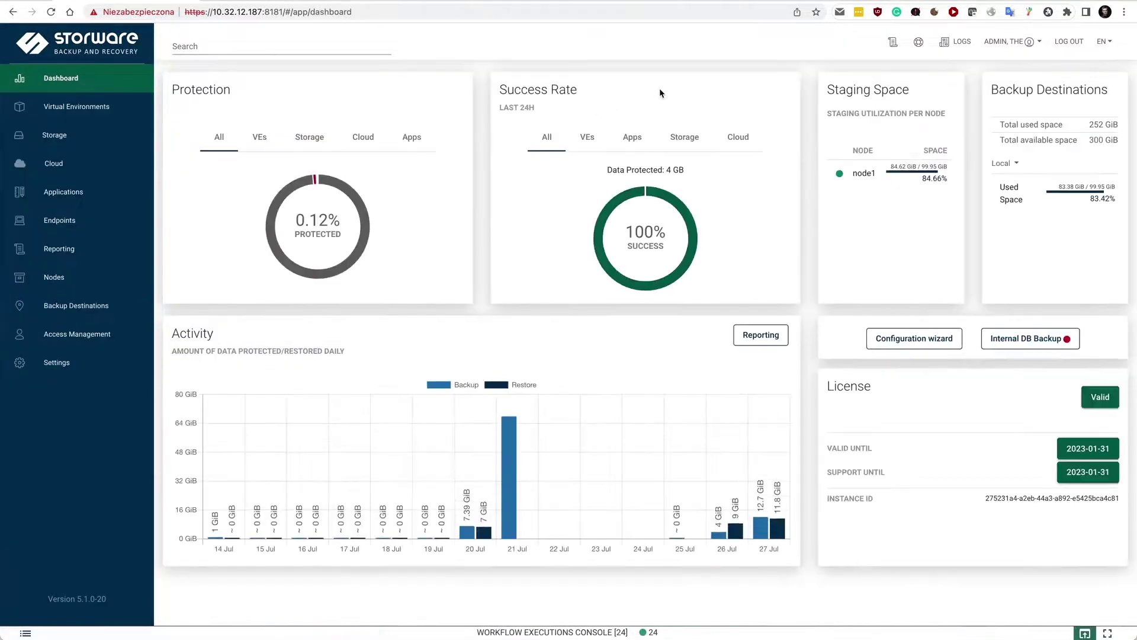
pyautogui.click(89, 110)
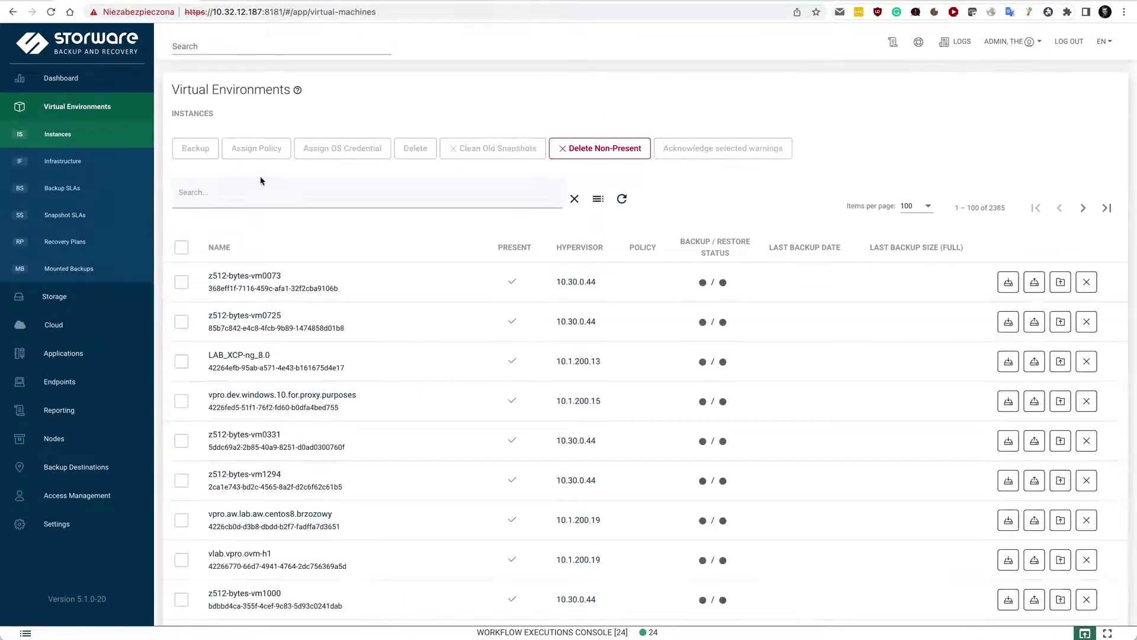
pyautogui.click(257, 192)
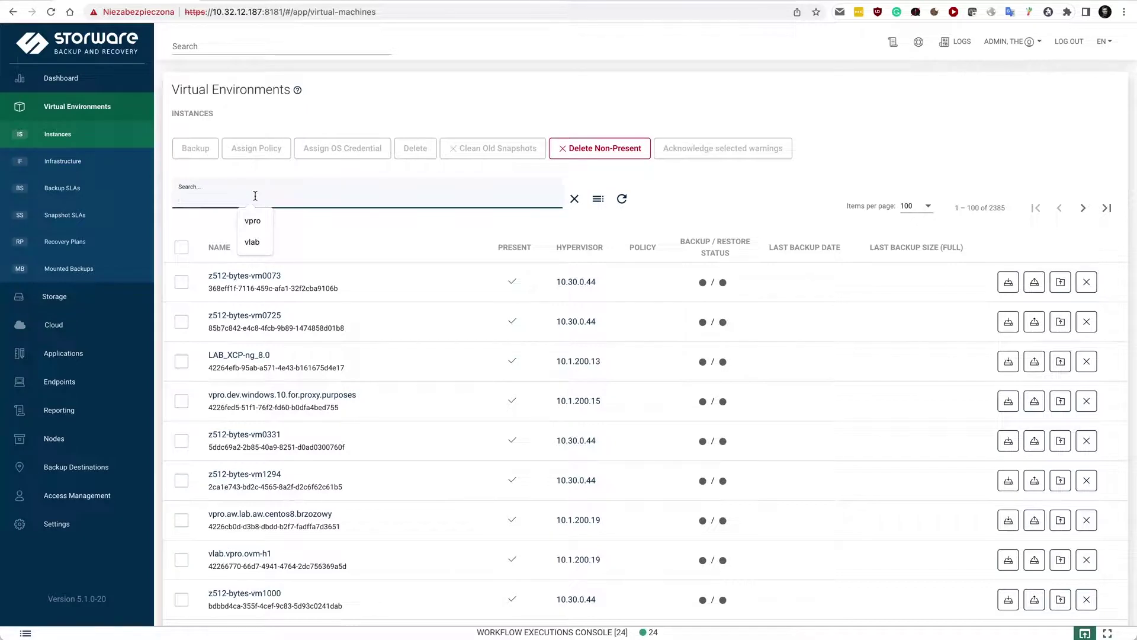
pyautogui.write('vcenter')
pyautogui.click(1061, 323)
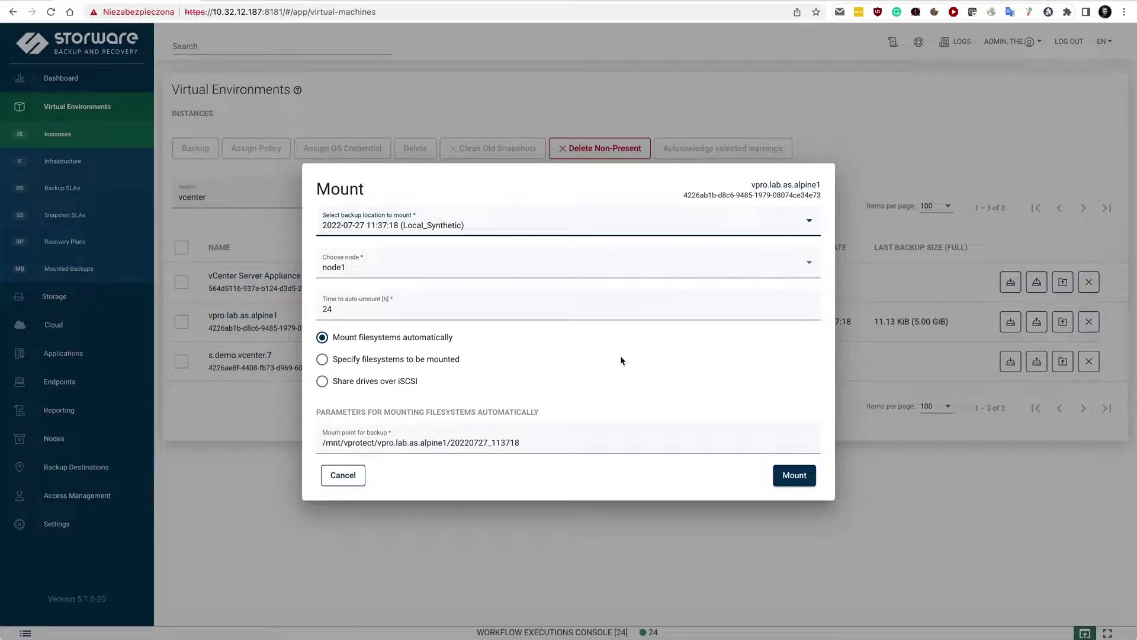
# Step: Review the specify-filesystems, automatic and iSCSI drive-sharing mount modes, then cancel the Mount dialog
pyautogui.click(416, 359)
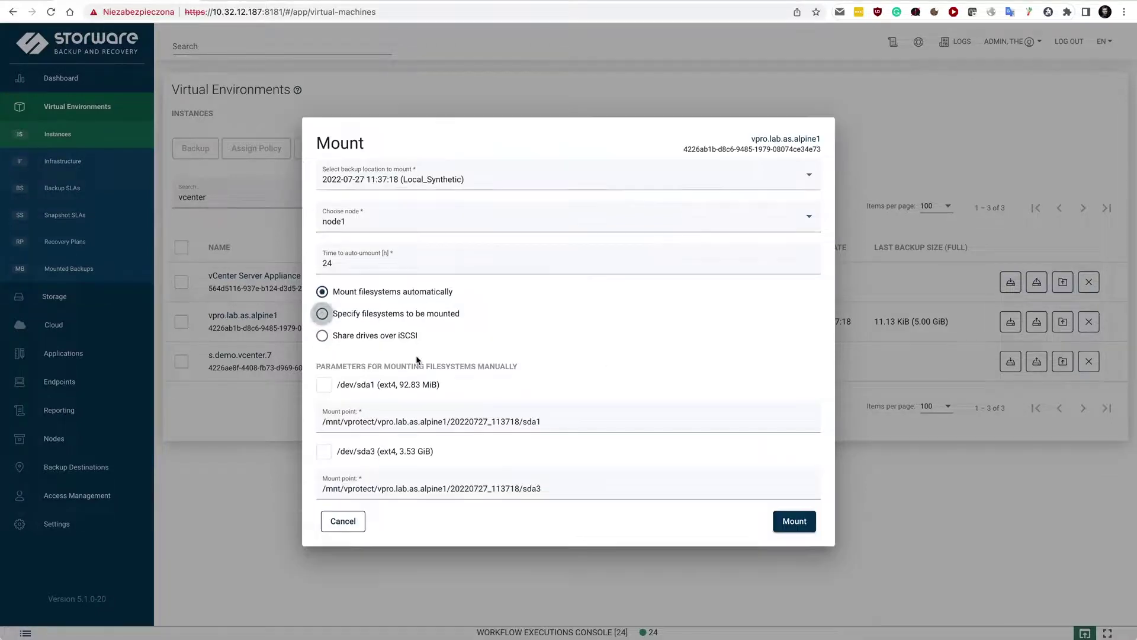
pyautogui.click(401, 296)
pyautogui.click(382, 383)
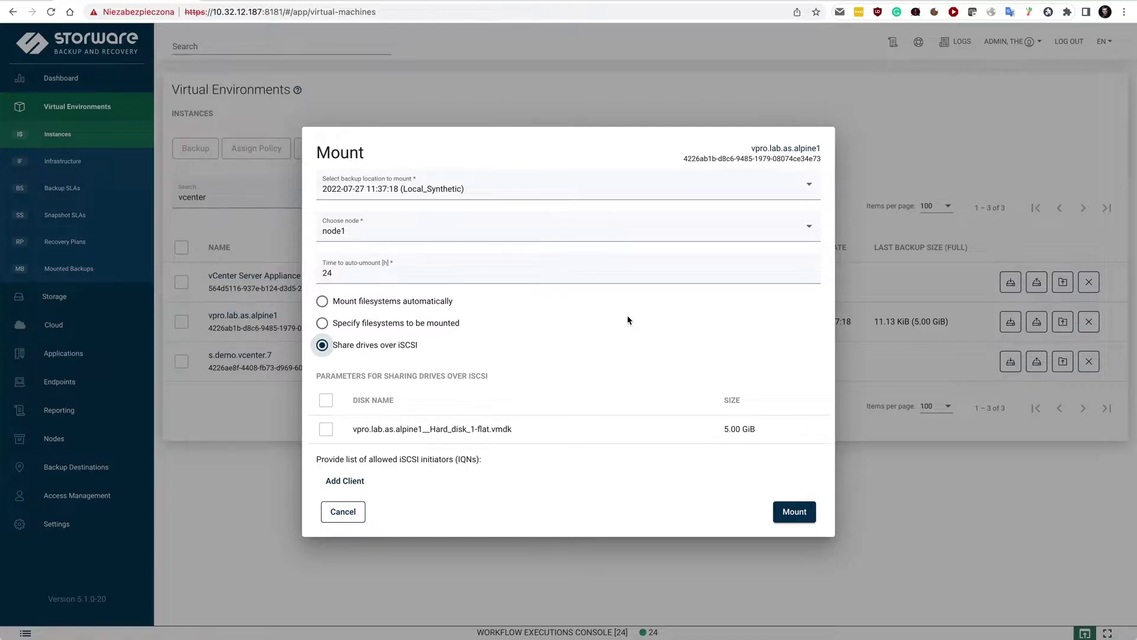
pyautogui.click(340, 513)
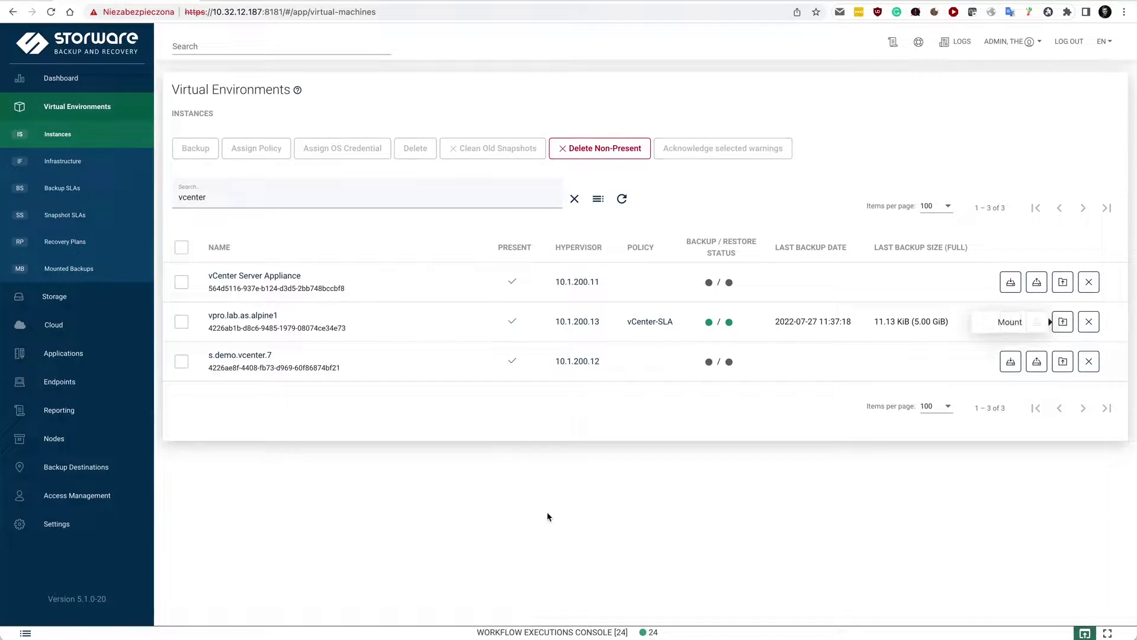
# Step: Show the dashboard: 0.12% protected, 100% success rate, node1 staging at 84.66%
pyautogui.click(60, 78)
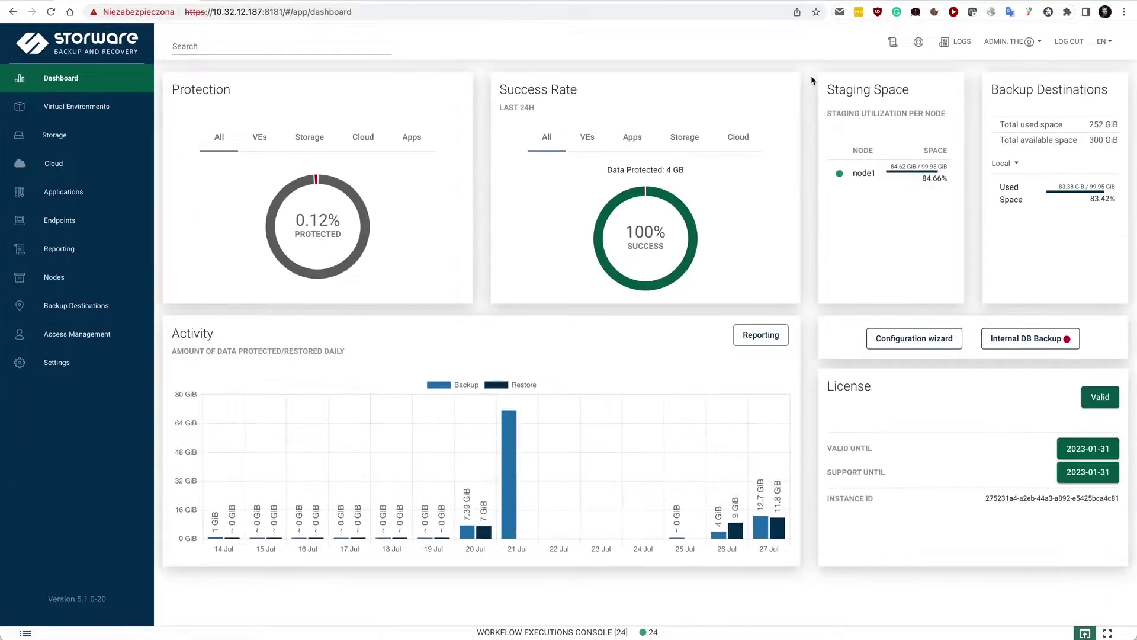